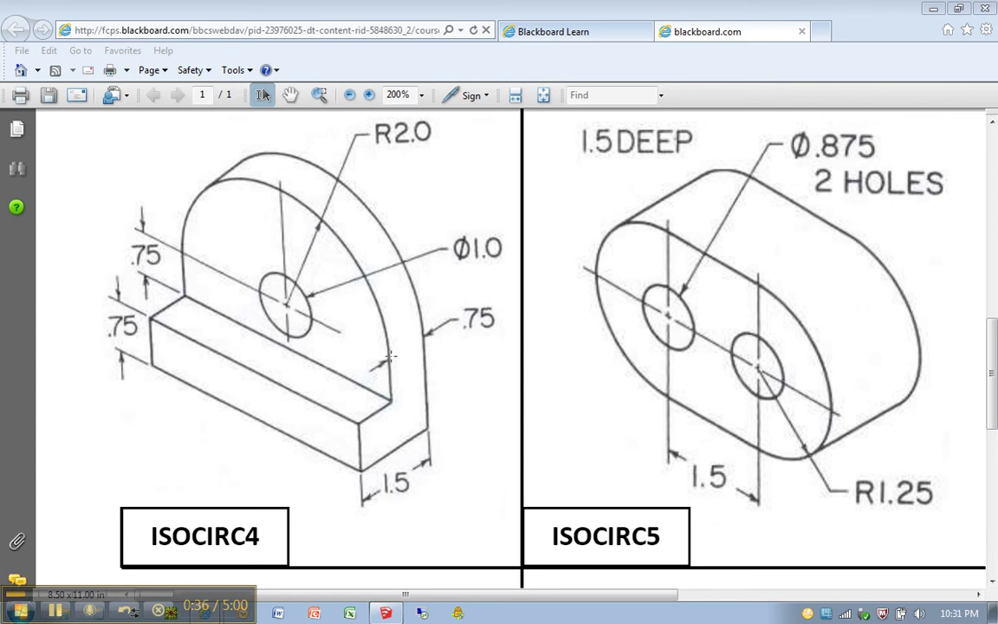
Switch to SketchUp and draw a 4 by 1.5 inch rectangle on the ground plane, starting at the origin.
click(387, 613)
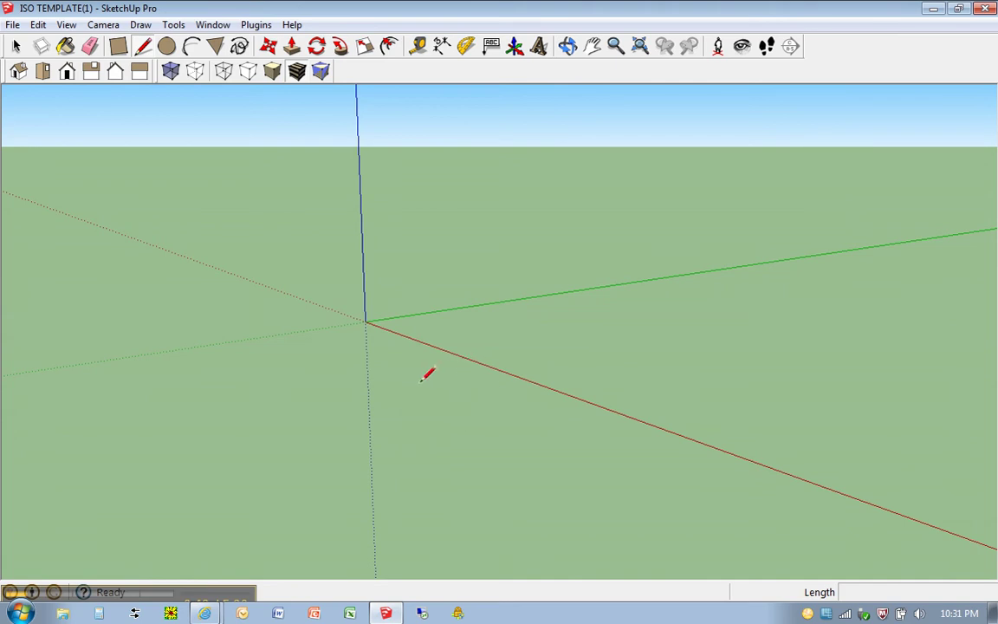
key(r)
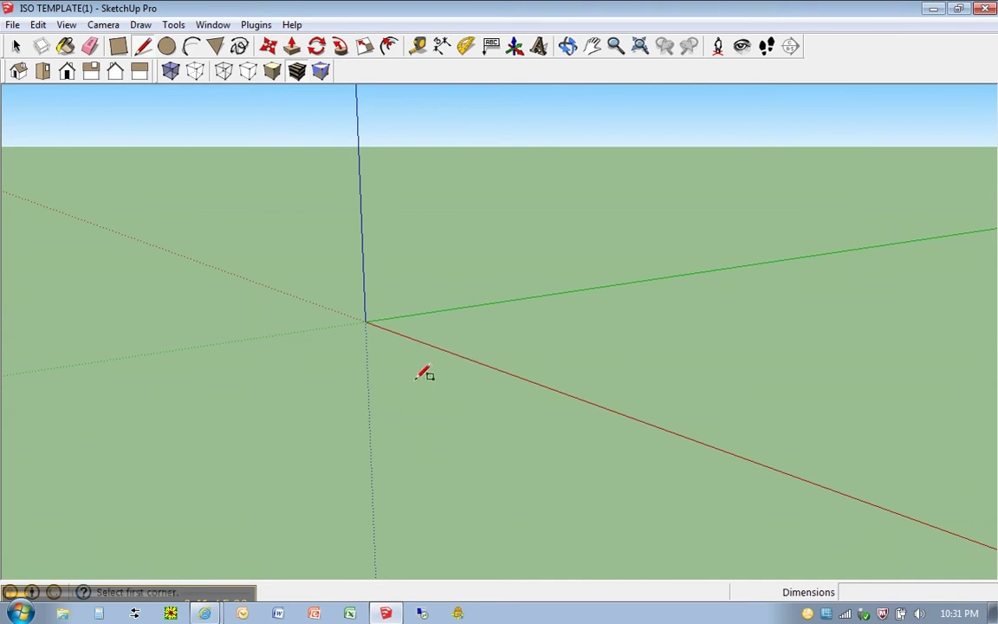
click(365, 321)
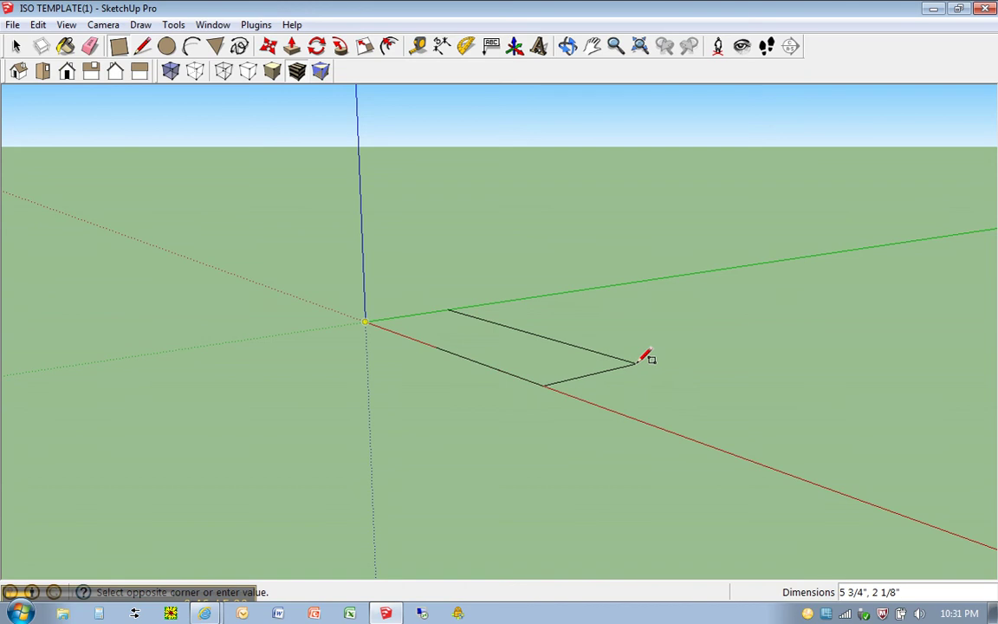
text(4,1.5)
key(Return)
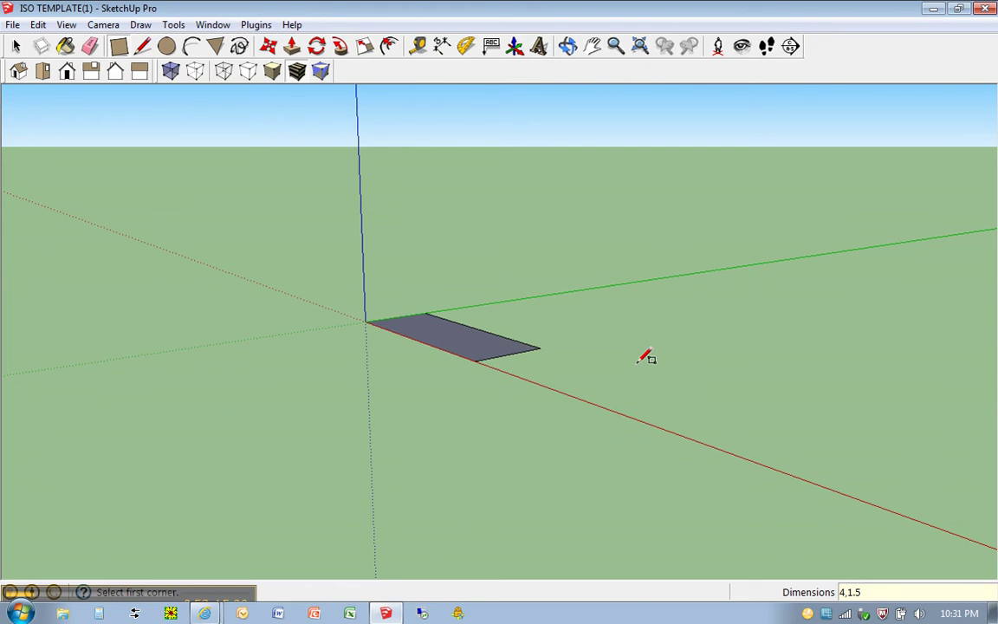
Push/Pull the rectangle up 0.75 inch to form the base block.
key(p)
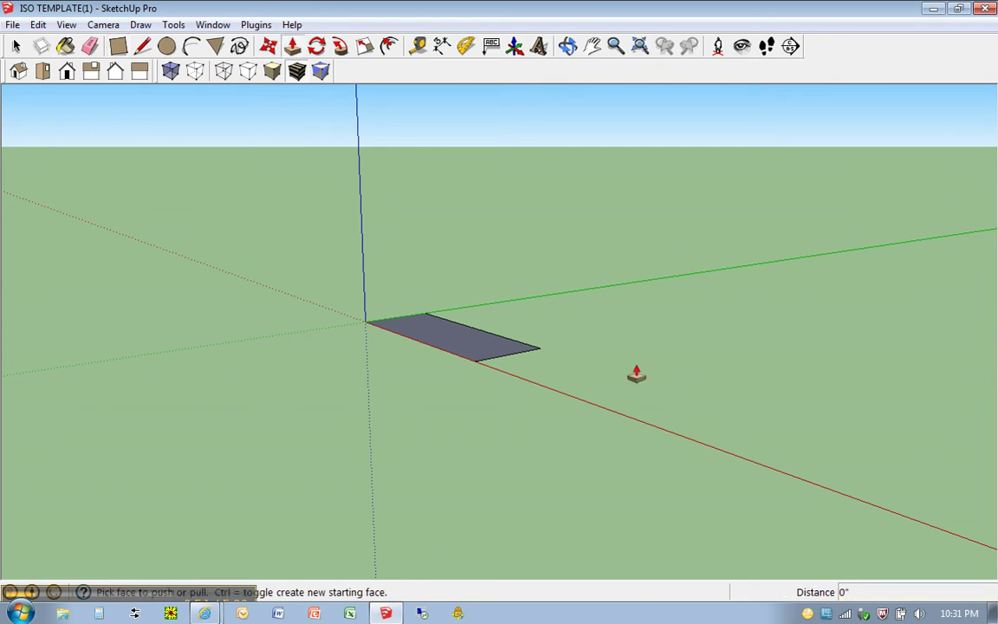
click(466, 339)
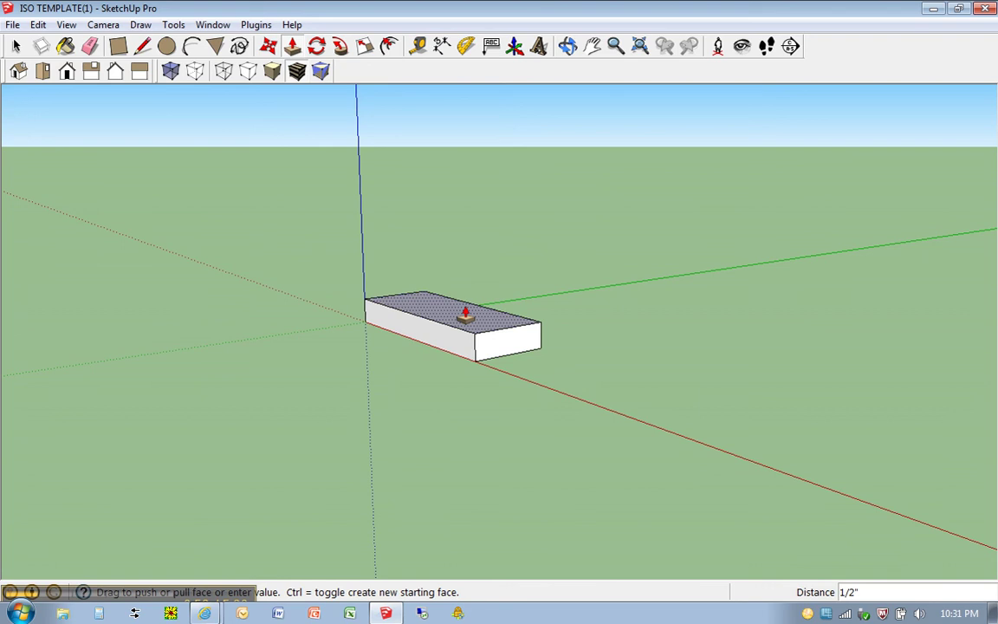
text(.75)
key(Return)
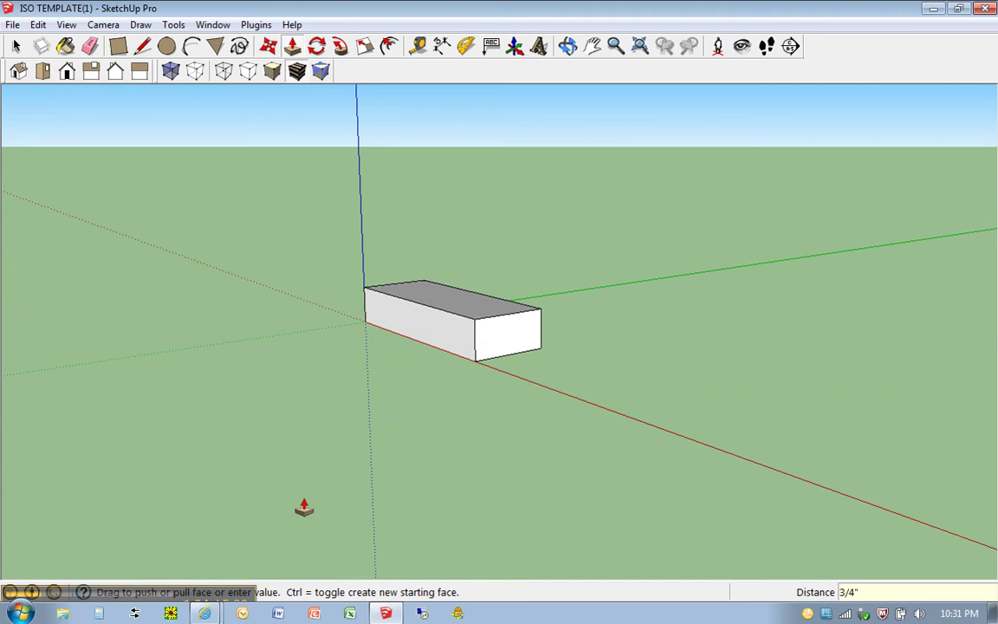
Check the ISOCIRC4 reference drawing and draw a line across the block's top face between the midpoints of its two short edges.
click(212, 592)
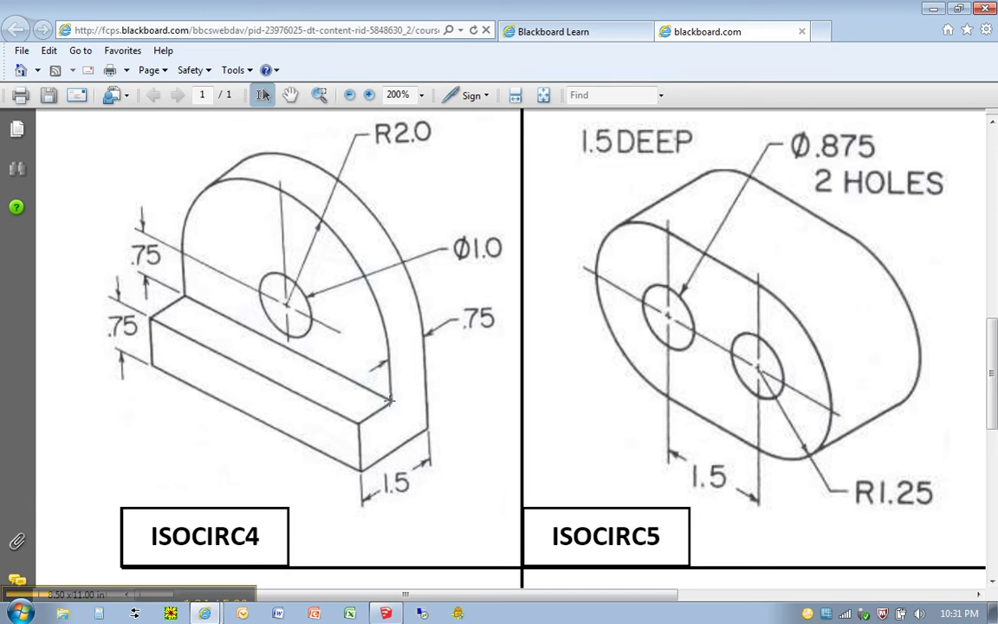
click(387, 614)
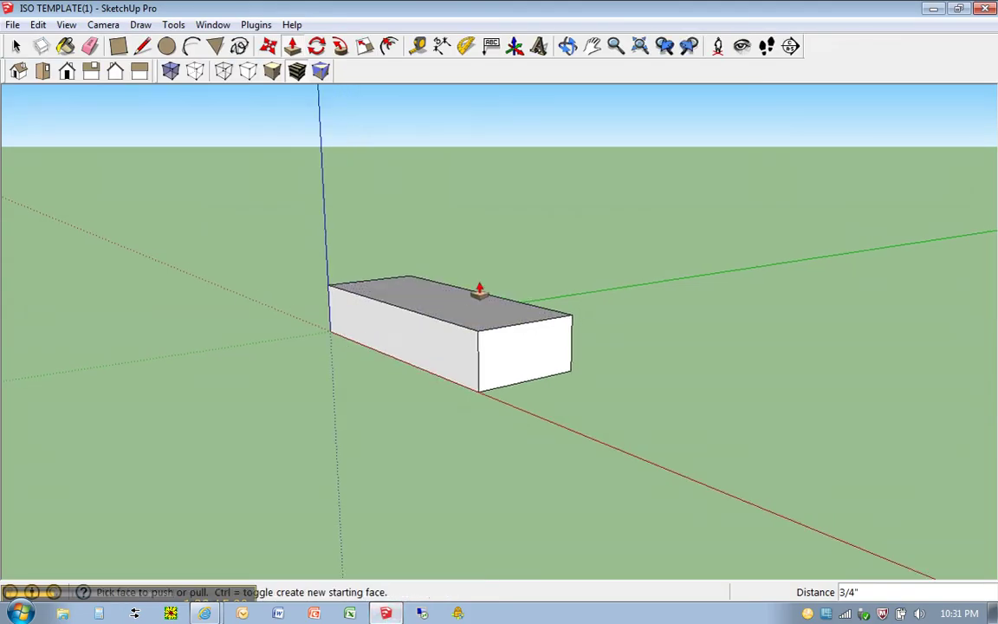
scroll(479, 292, up, 2)
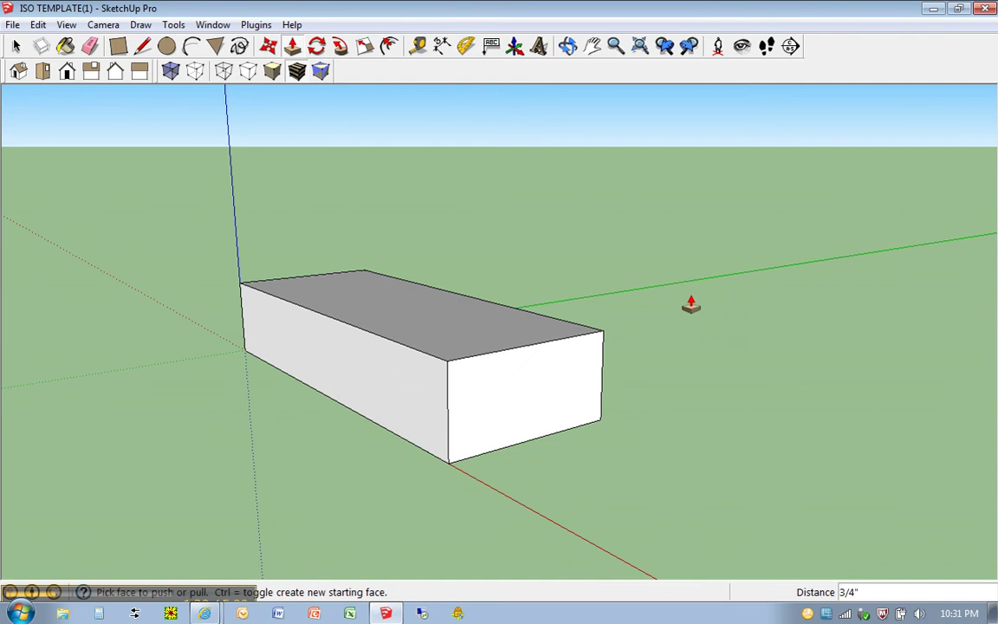
key(l)
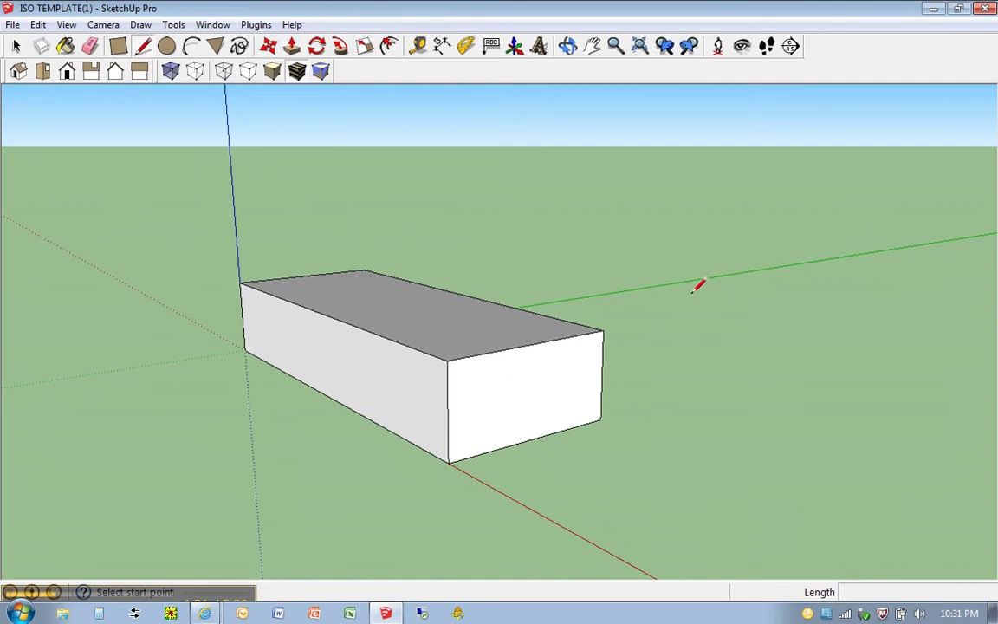
click(530, 343)
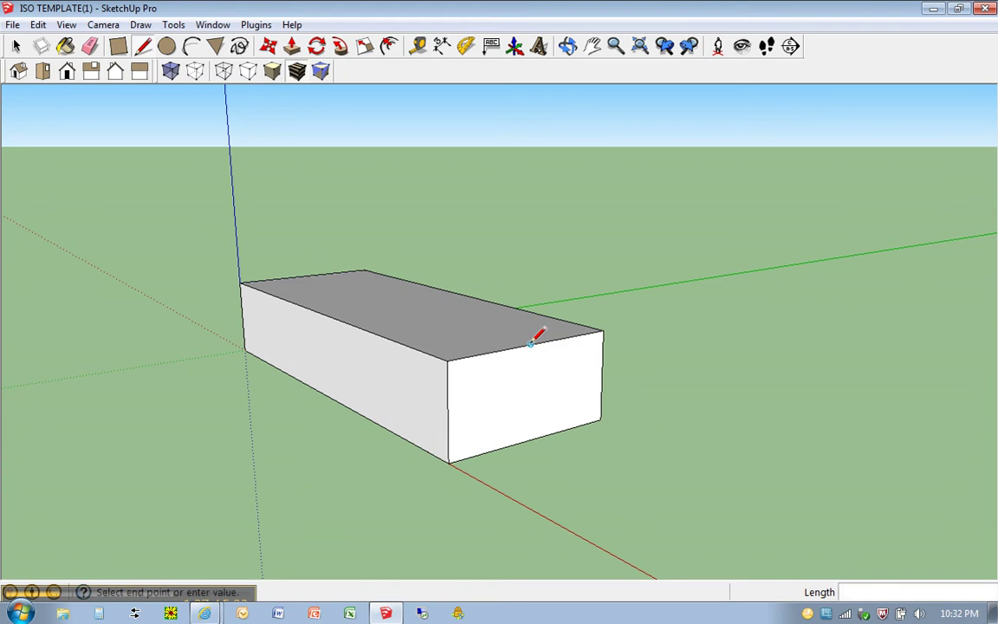
click(304, 274)
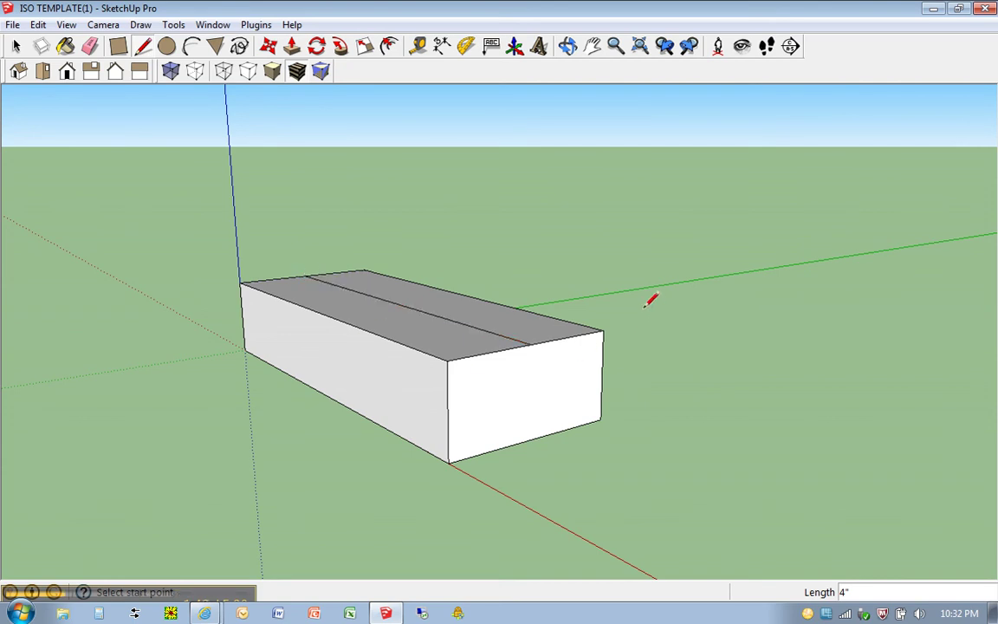
Measure the short edge of the top face from its front corner to the midpoint and on to the back corner.
key(t)
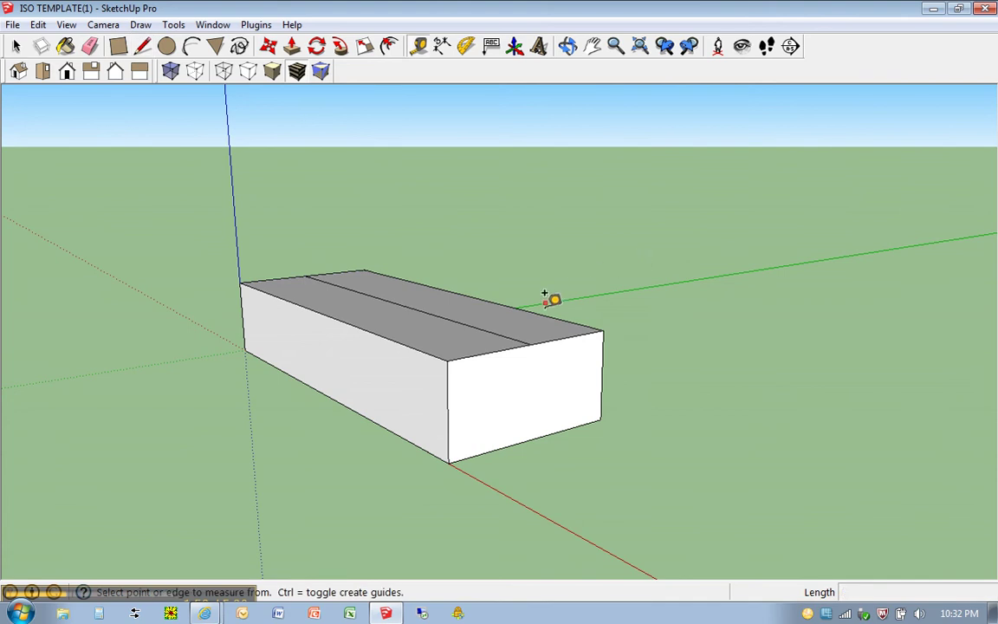
click(447, 355)
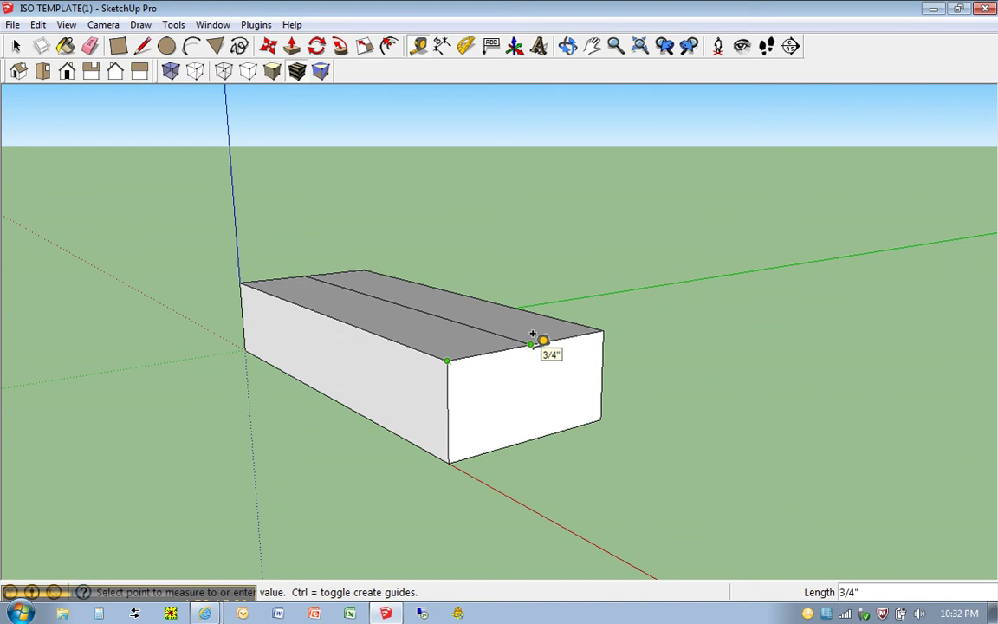
click(604, 327)
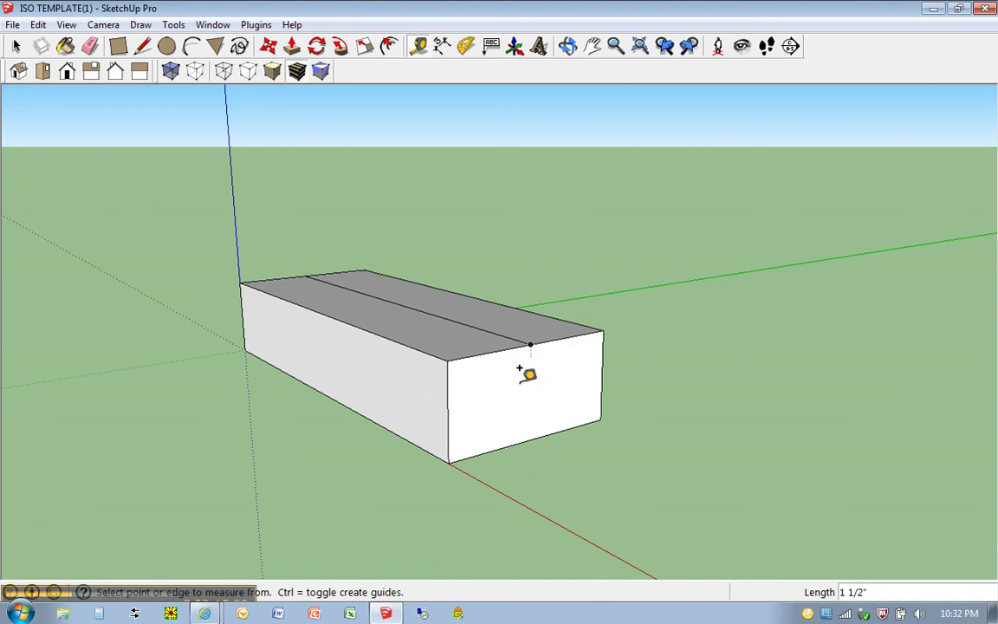
Check the ISOCIRC4 reference drawing and Push/Pull the rear half of the top face up 0.75 inch.
mouse_move(389, 614)
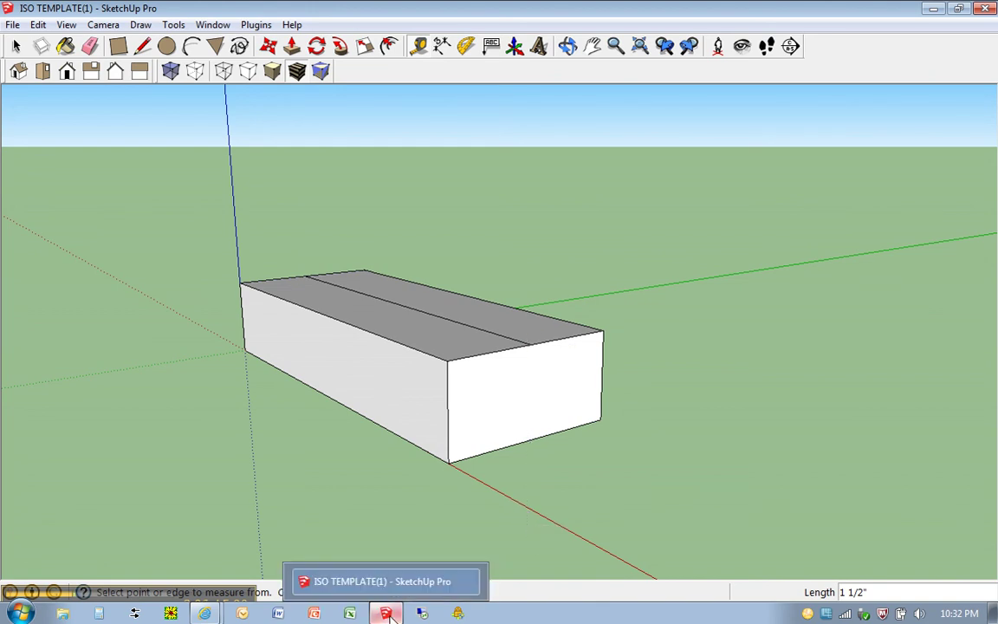
click(387, 614)
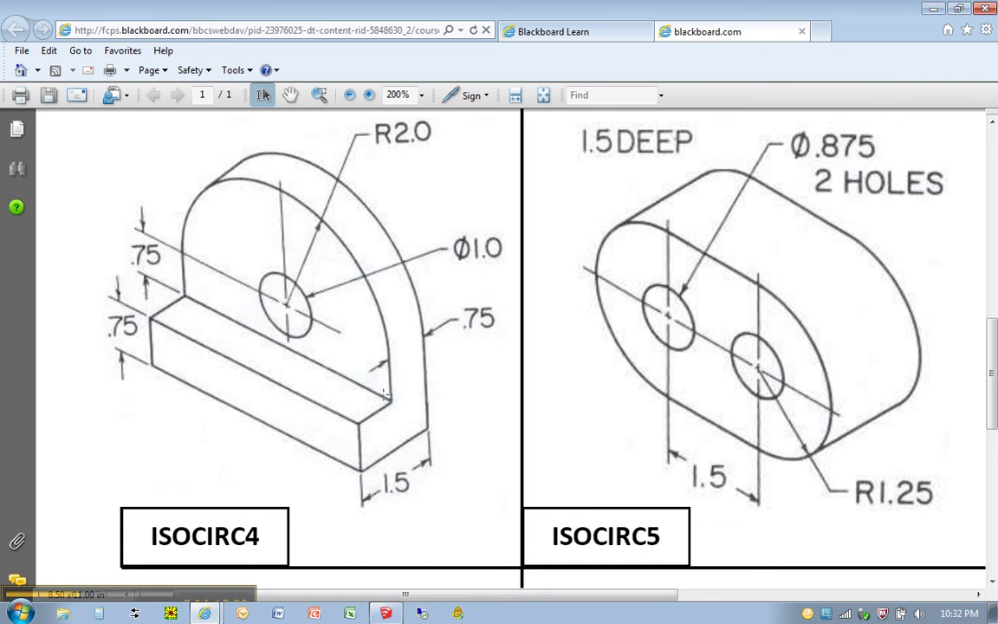
click(385, 612)
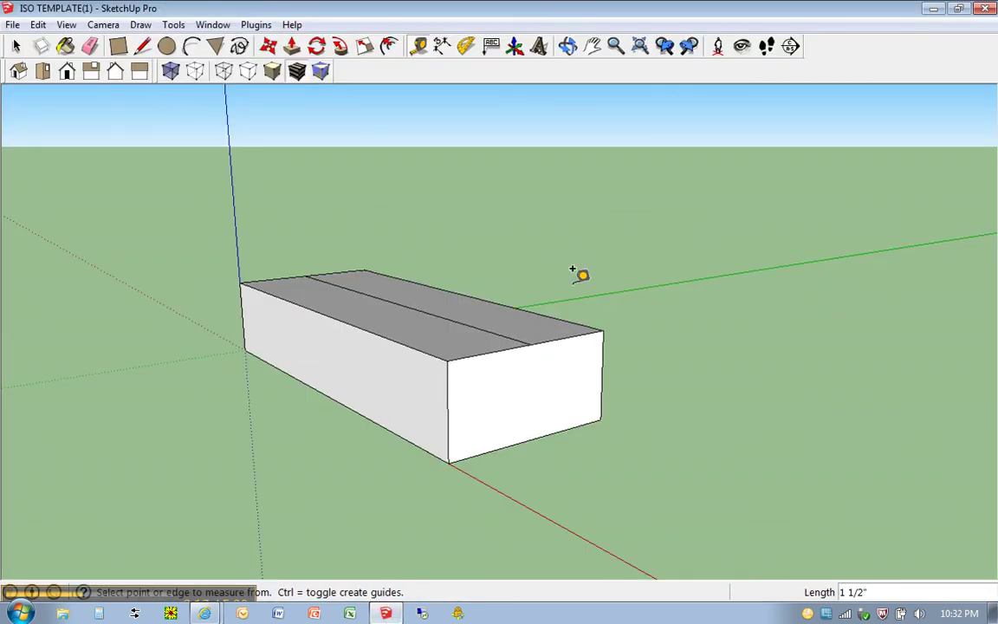
key(p)
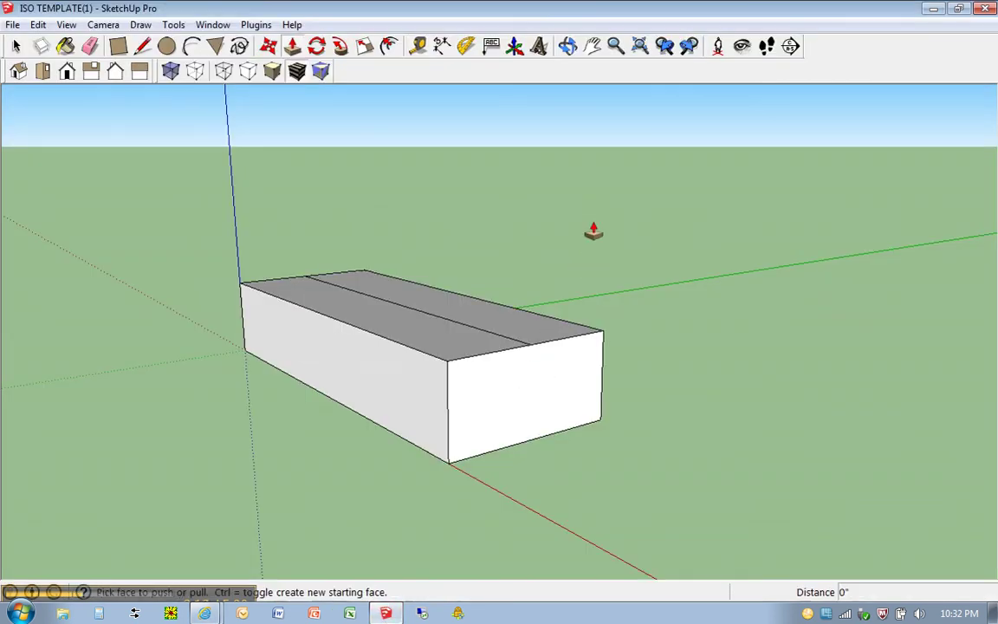
click(514, 324)
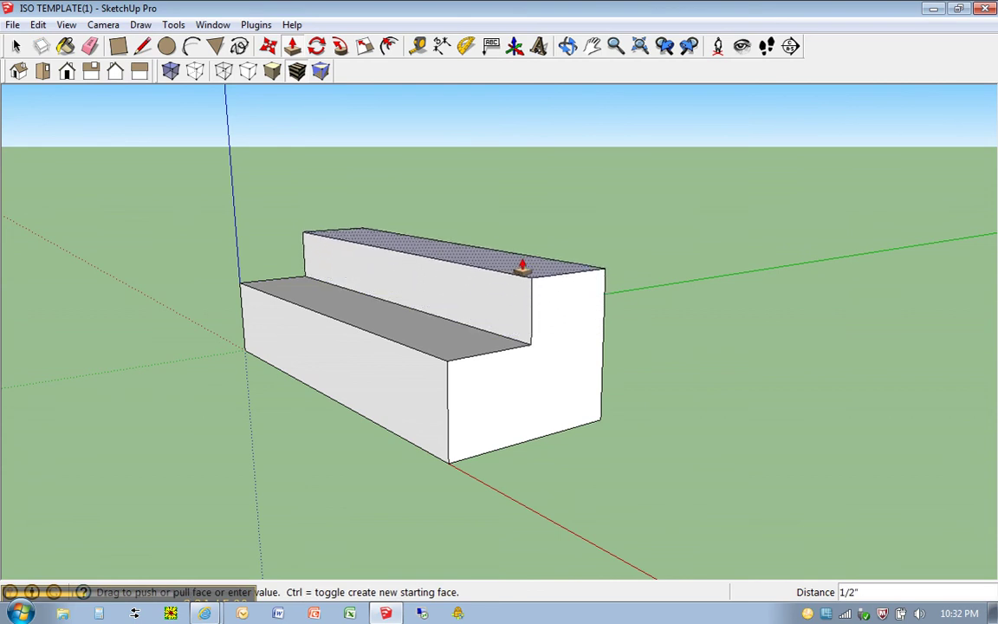
text(.75)
key(Return)
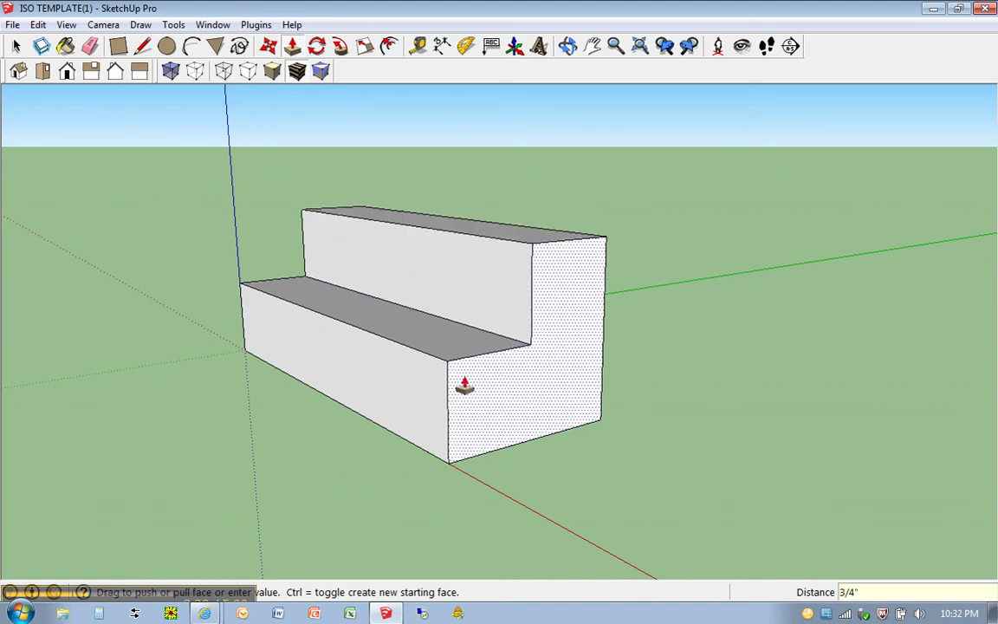
Consult the ISOCIRC4 drawing and, in front view, draw an arc with a 2-inch bulge between the upper front corners of the raised block.
mouse_move(205, 602)
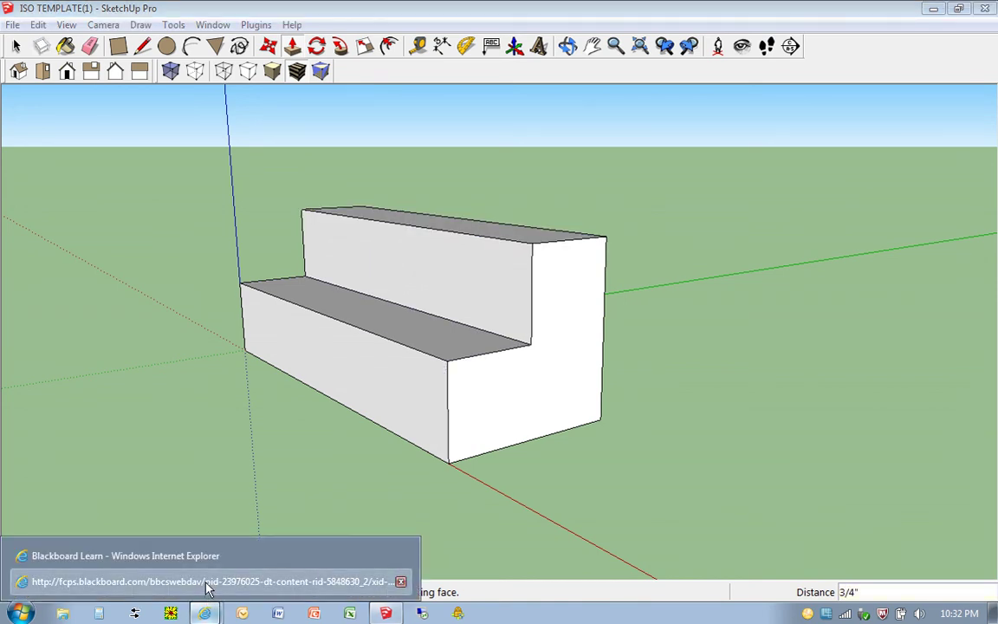
click(207, 582)
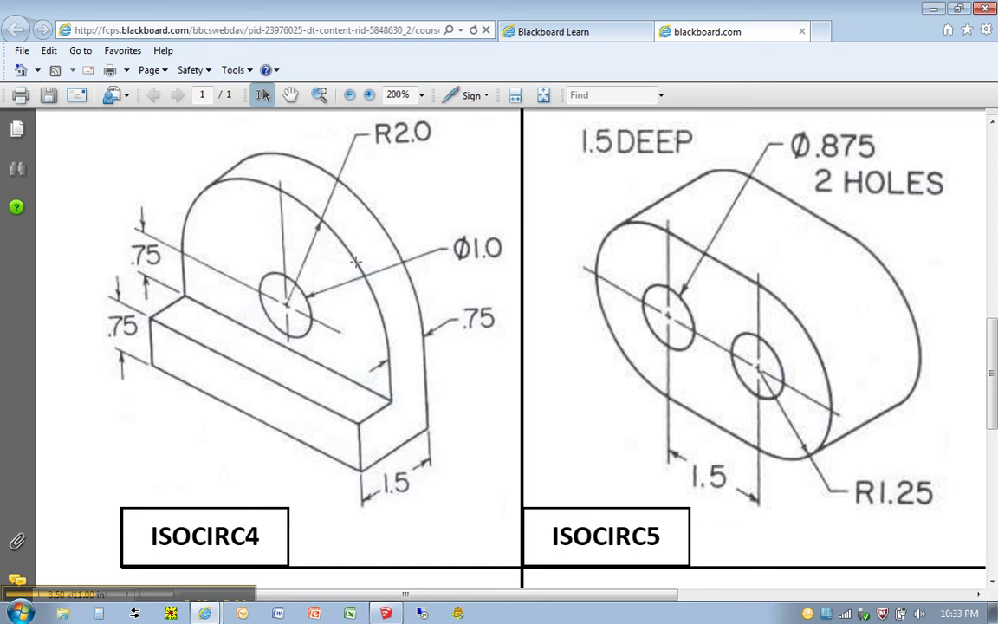
click(387, 613)
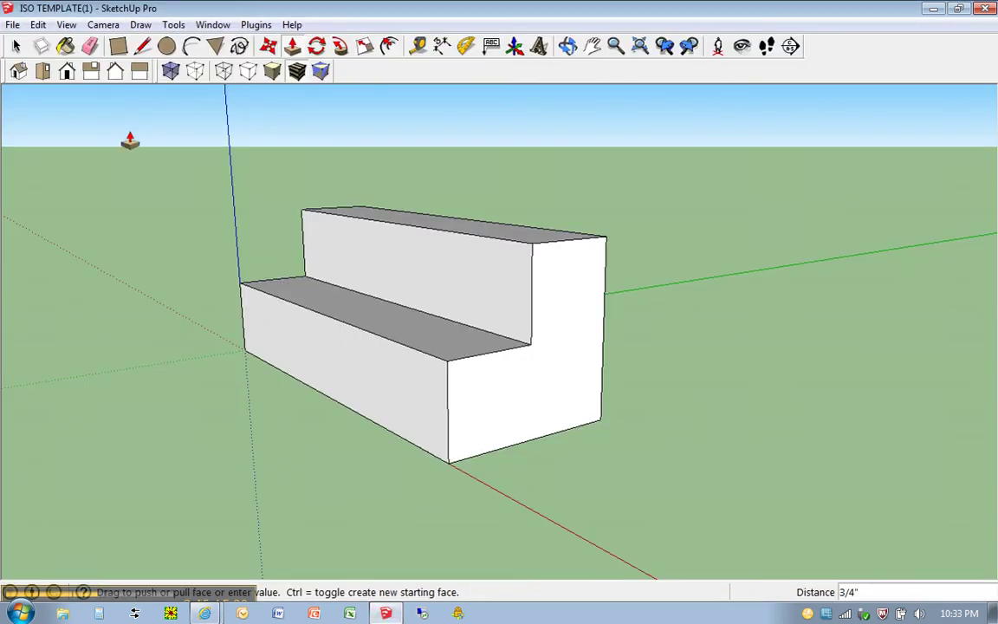
click(68, 73)
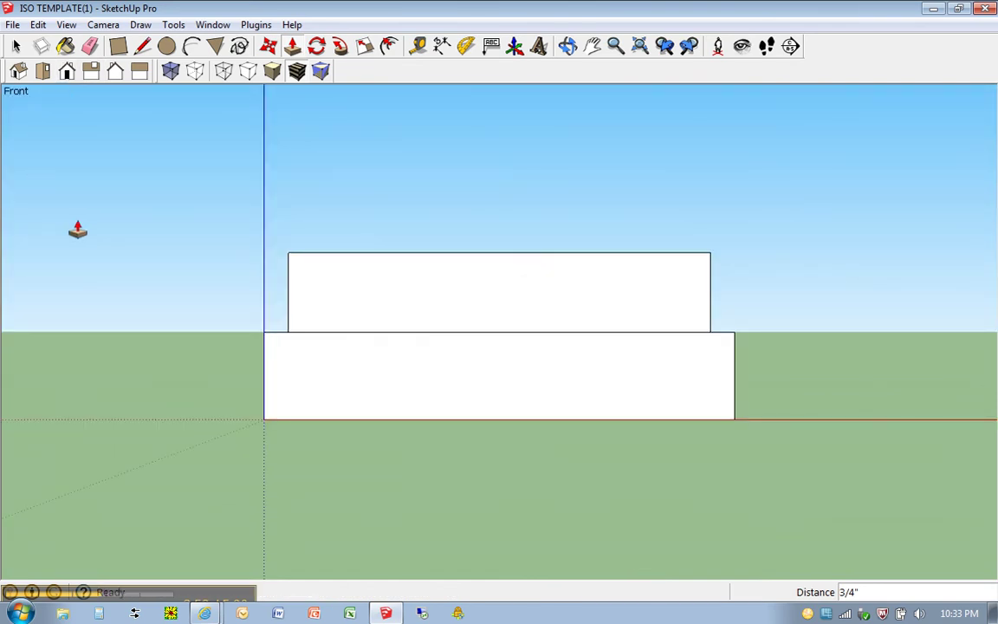
key(c)
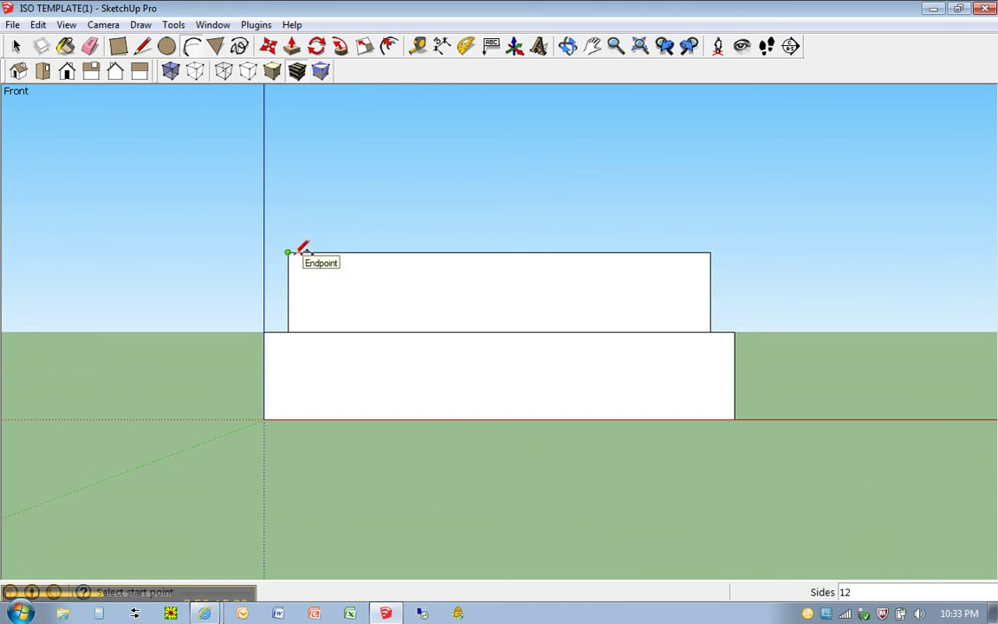
key(l)
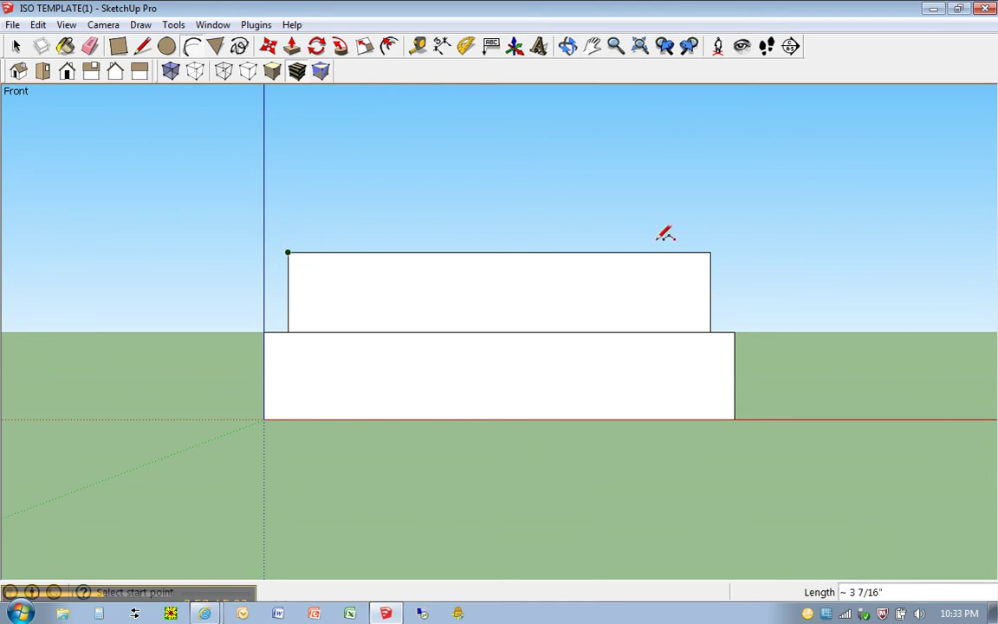
click(710, 252)
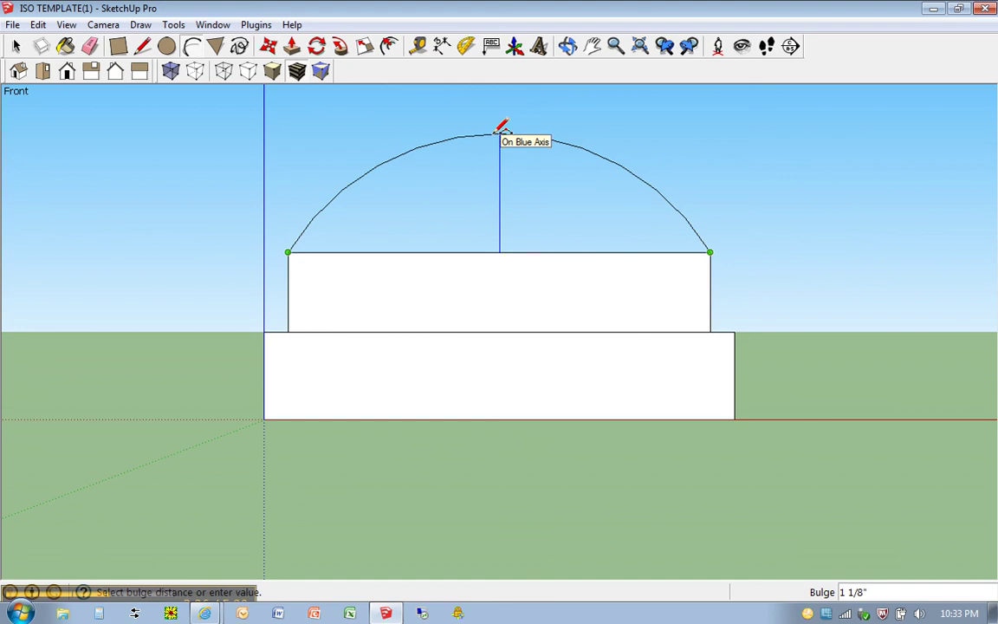
text(2)
key(Return)
Push/Pull the semicircular face back 3/4 inch so it ends flush with the rear edge of the raised block.
scroll(597, 158, down, 2)
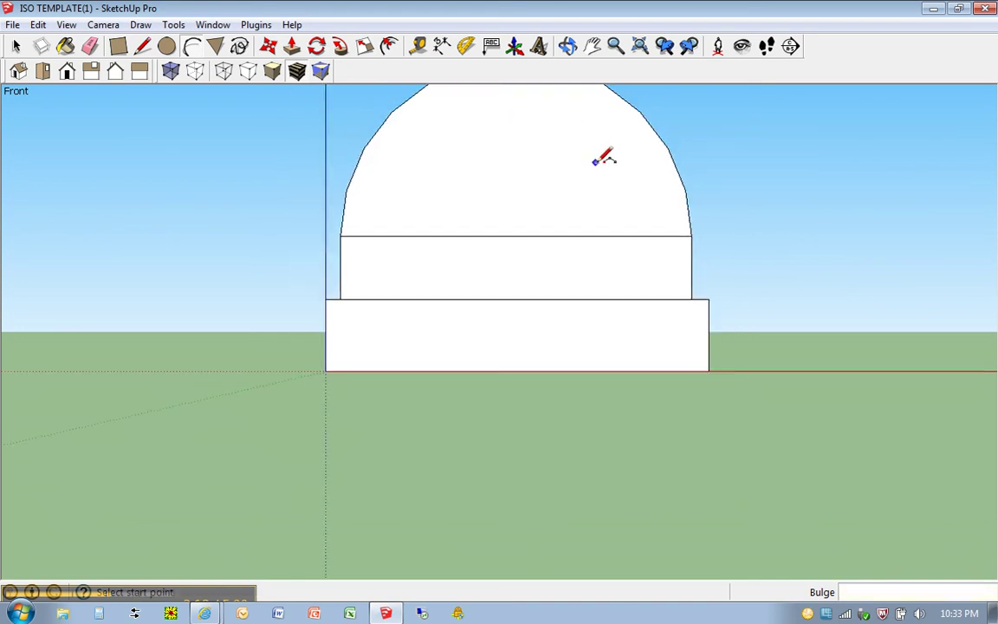
scroll(597, 158, down, 3)
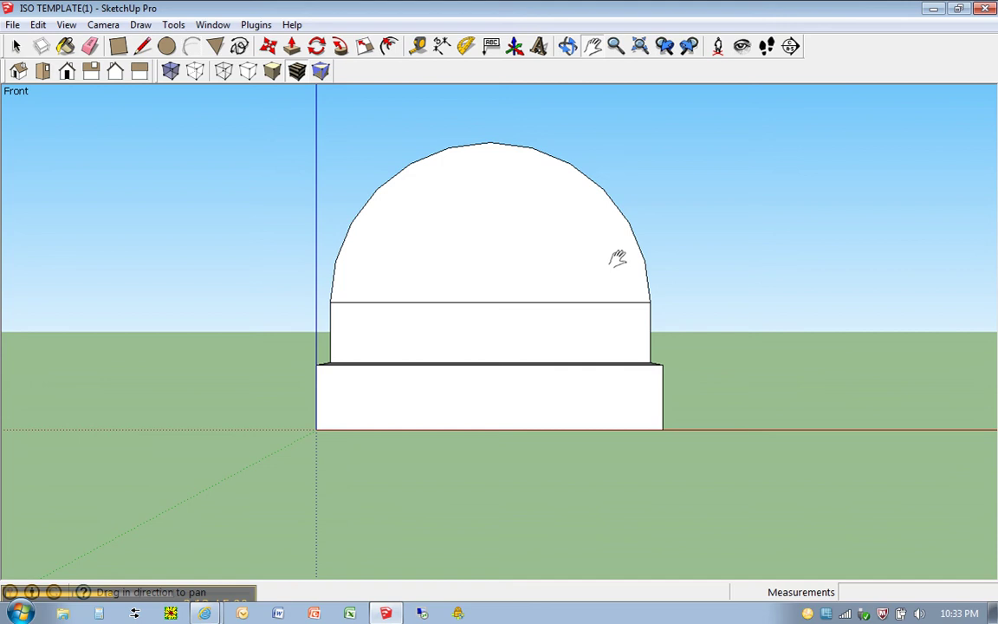
middle_drag(629, 223, 467, 371)
key(shift)
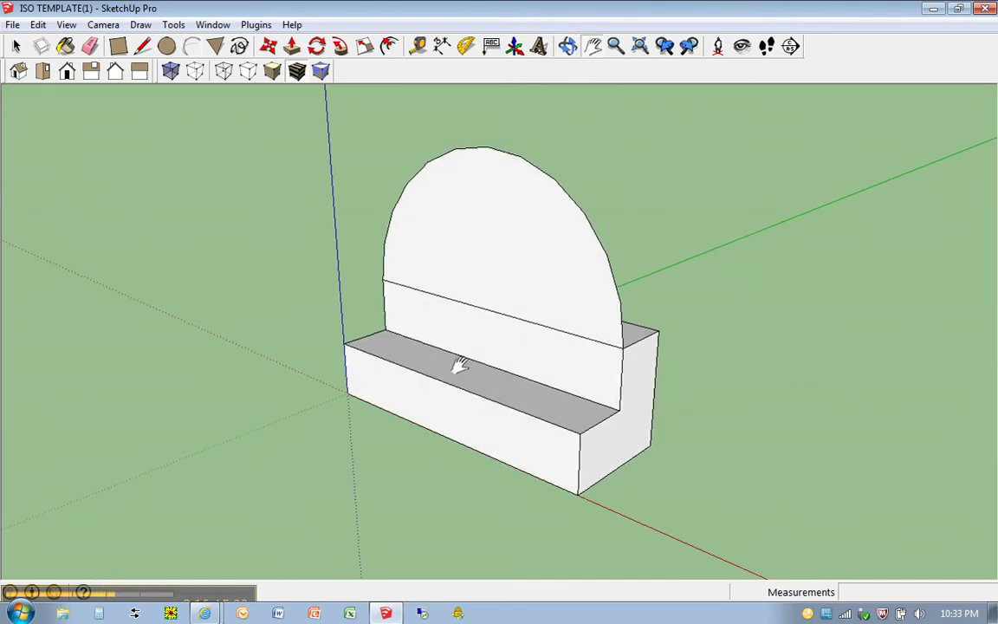
key(p)
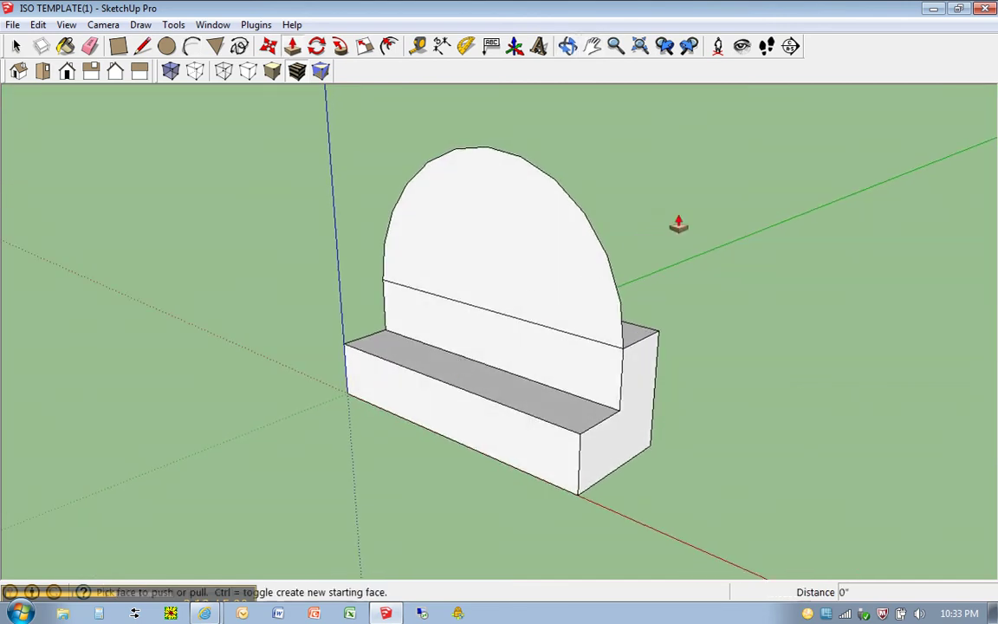
click(590, 317)
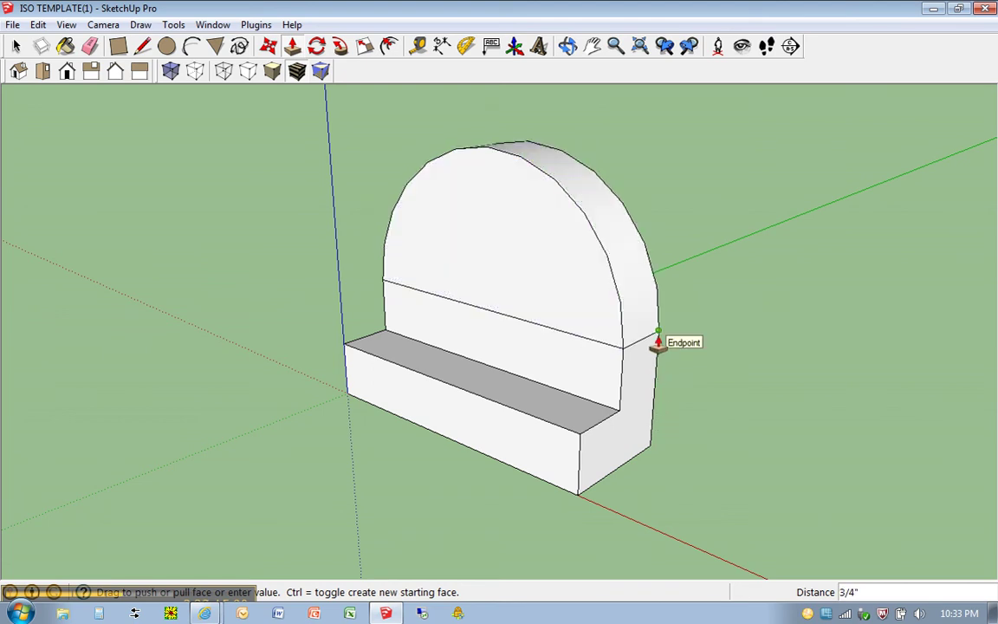
click(658, 342)
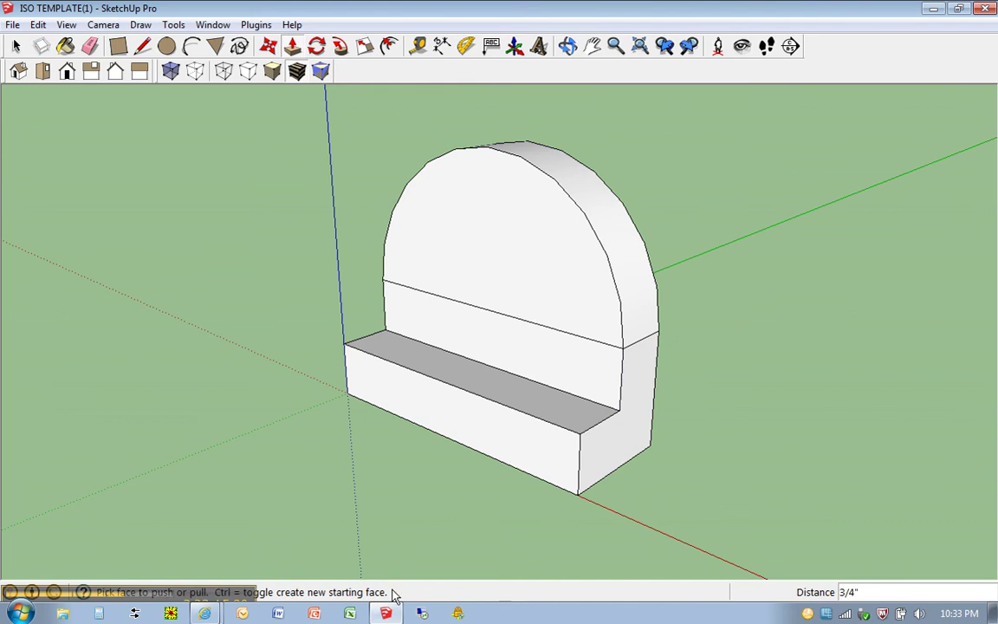
Consult the ISOCIRC4 drawing and, in front view, draw a circle of radius 0.5 inch centred on the horizontal line's midpoint.
click(204, 612)
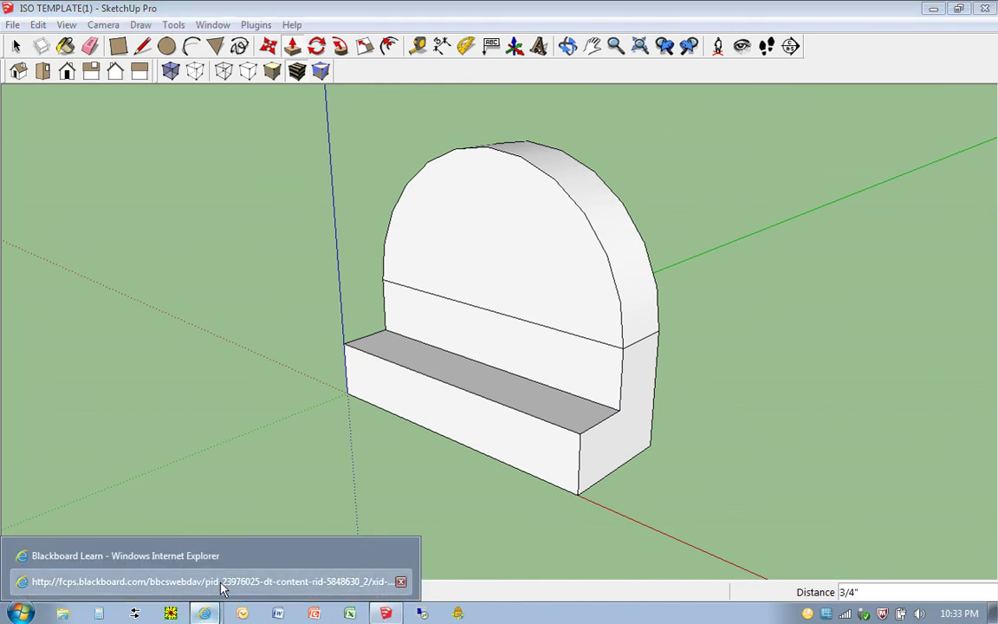
click(221, 585)
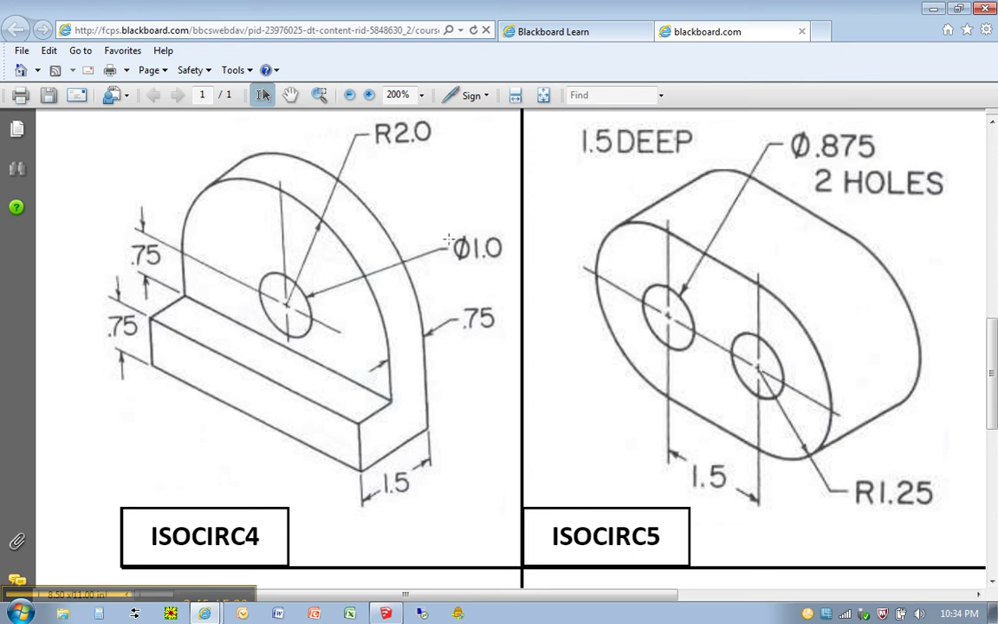
key(alt+Tab)
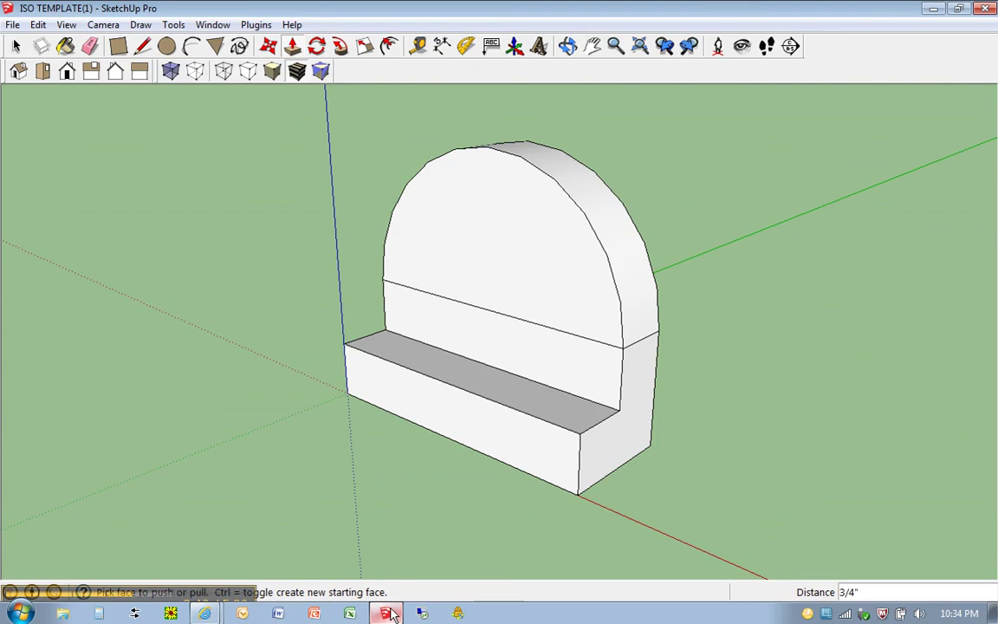
click(69, 75)
key(c)
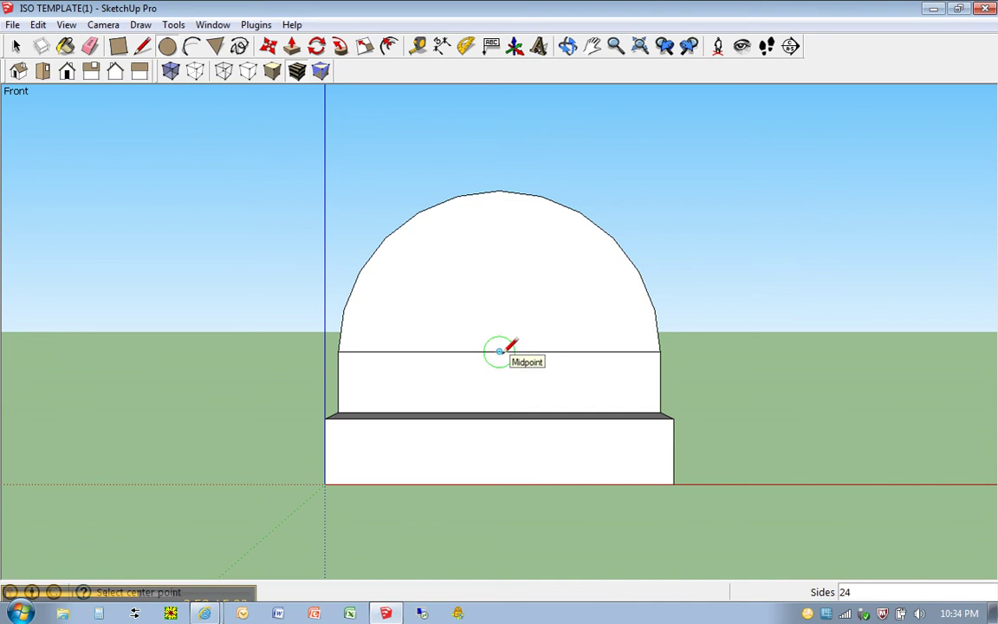
click(499, 351)
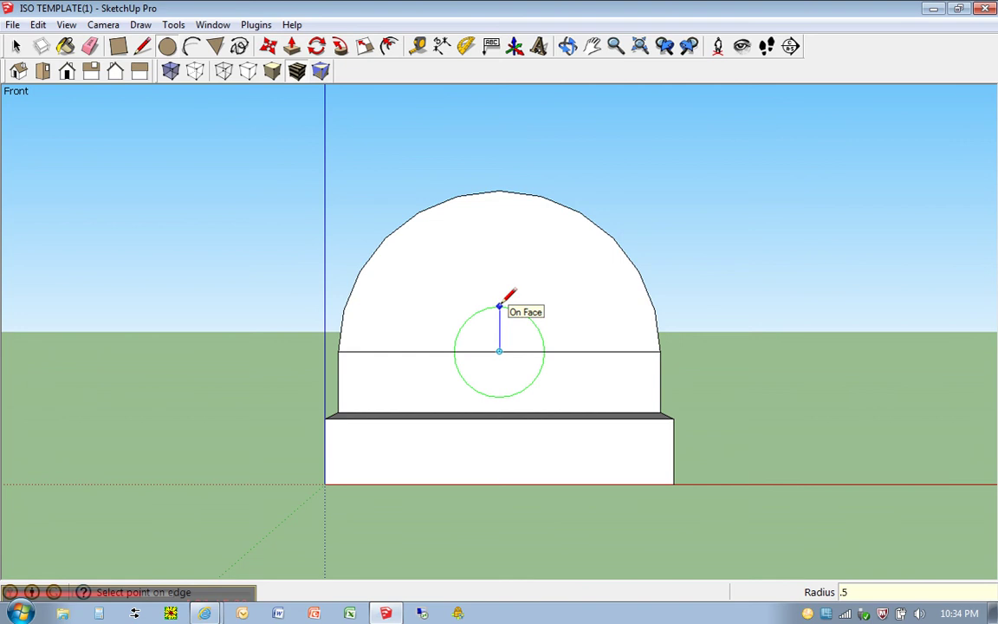
key(Return)
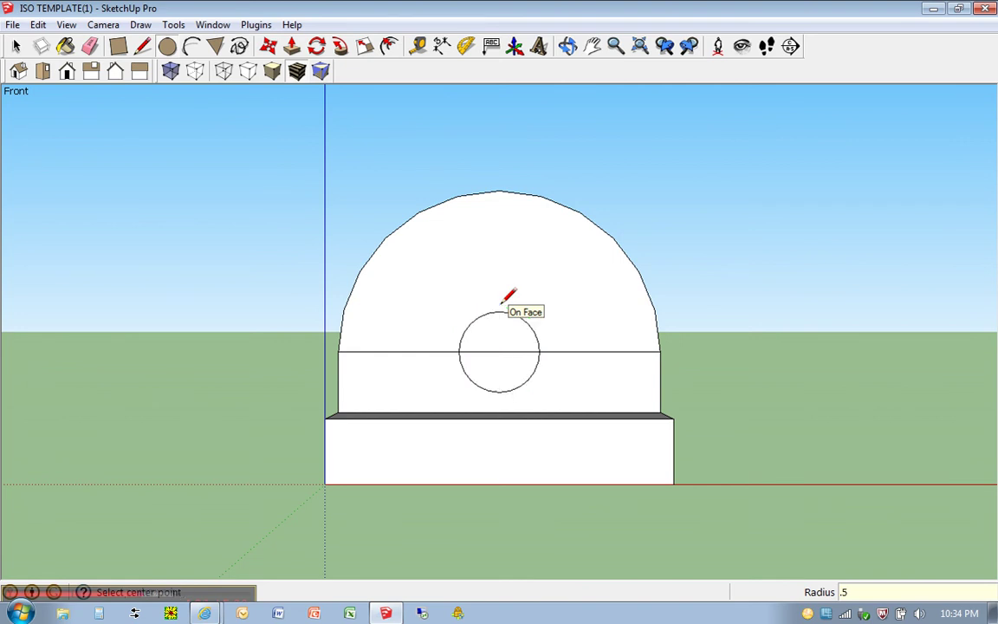
Erase the three segments of the horizontal line crossing the upright's front face, including the one inside the circle.
key(o)
drag(741, 294, 656, 346)
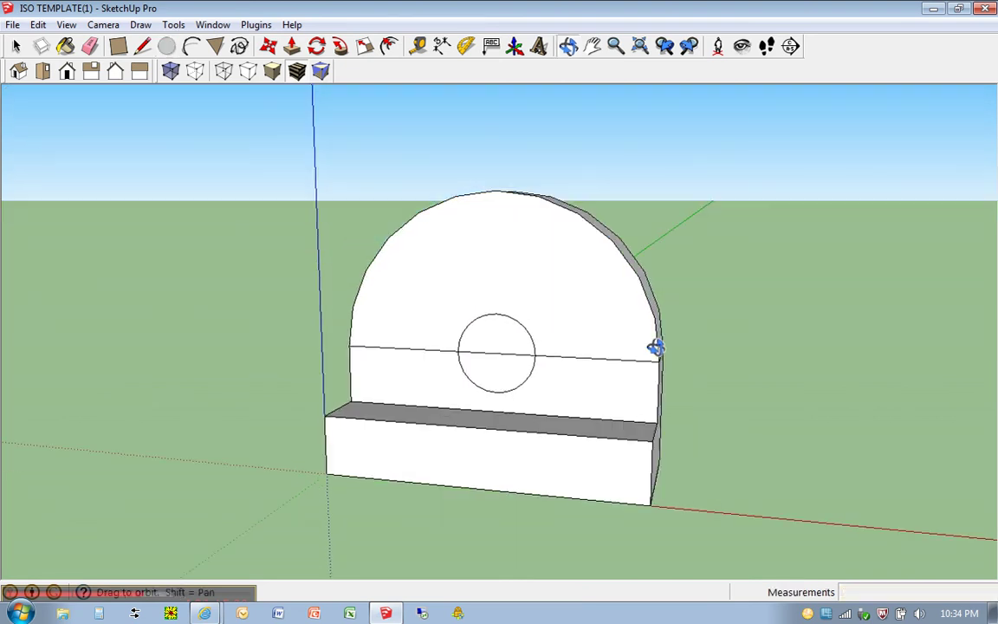
middle_drag(656, 347, 568, 383)
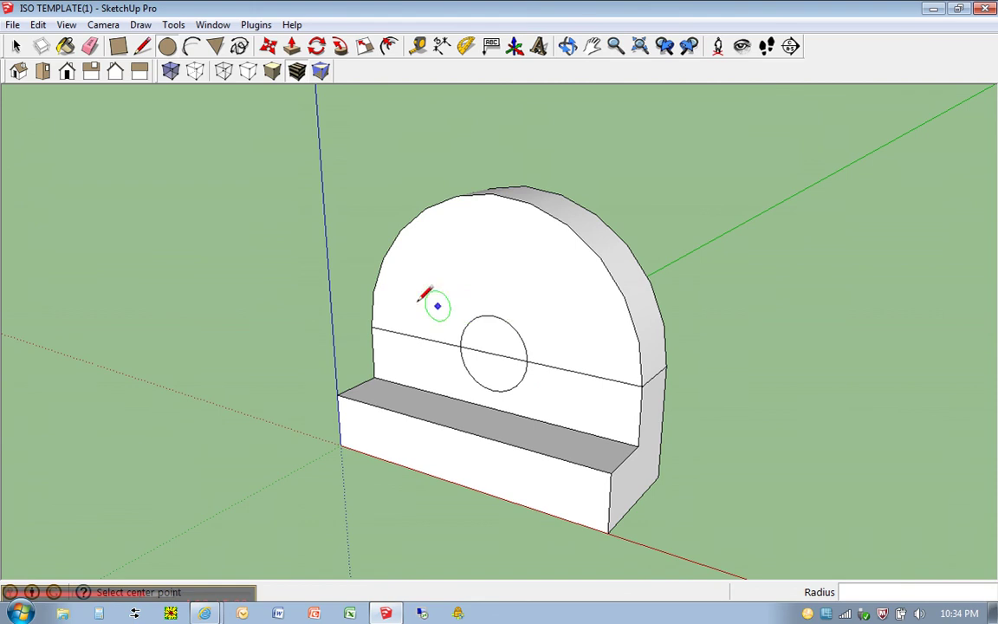
key(e)
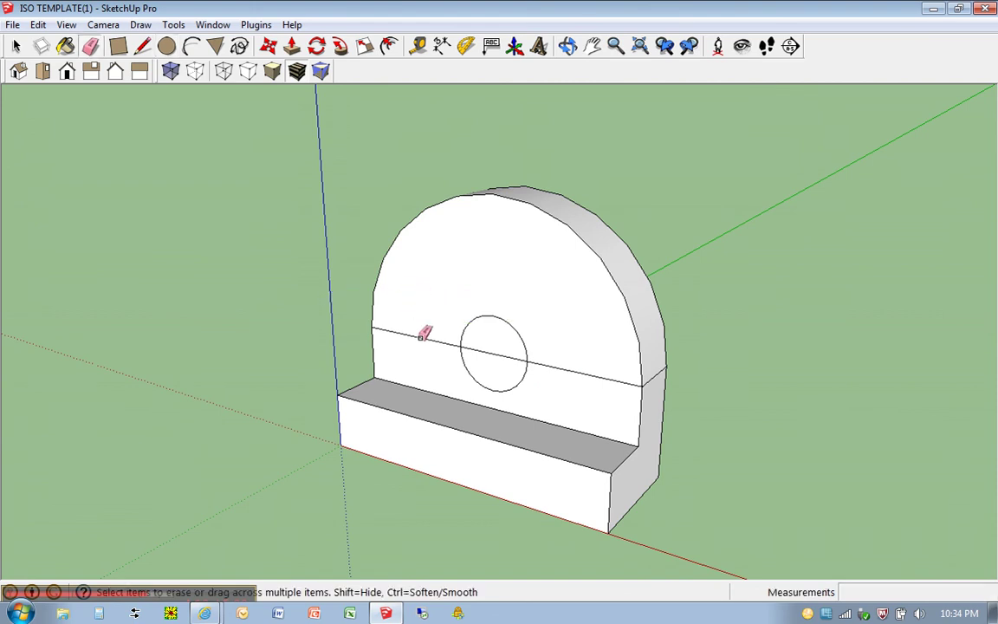
click(421, 335)
click(507, 355)
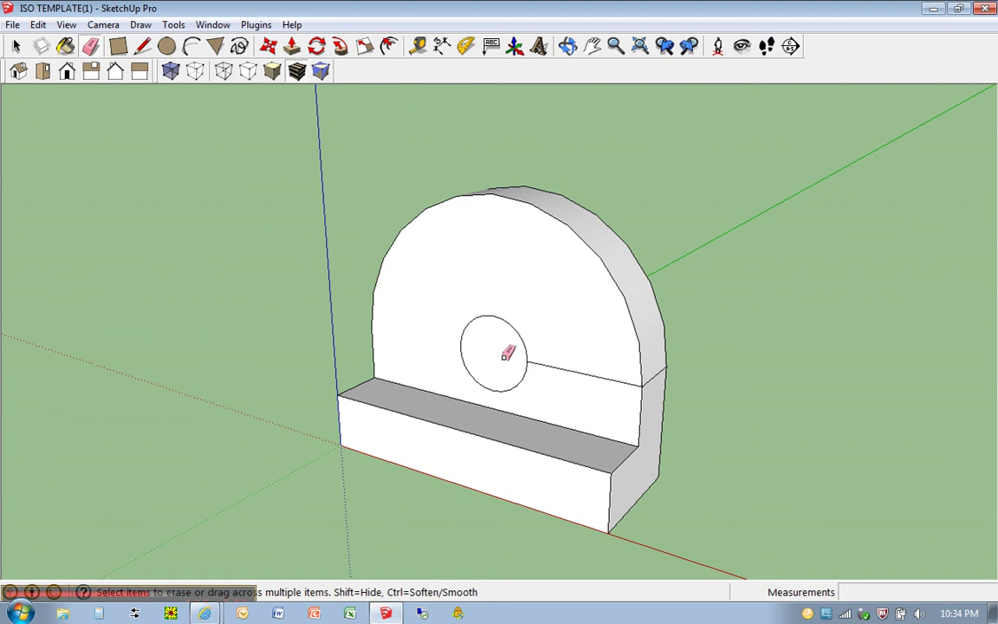
click(604, 375)
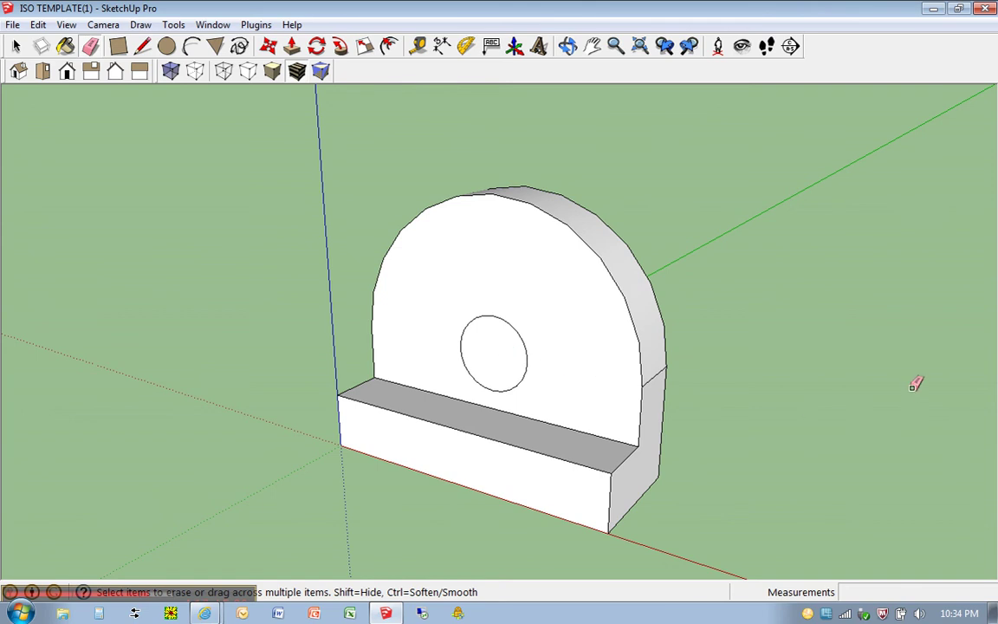
Push/Pull the circular face back 3/4 inch to the rear plane of the upright.
middle_drag(798, 344, 750, 304)
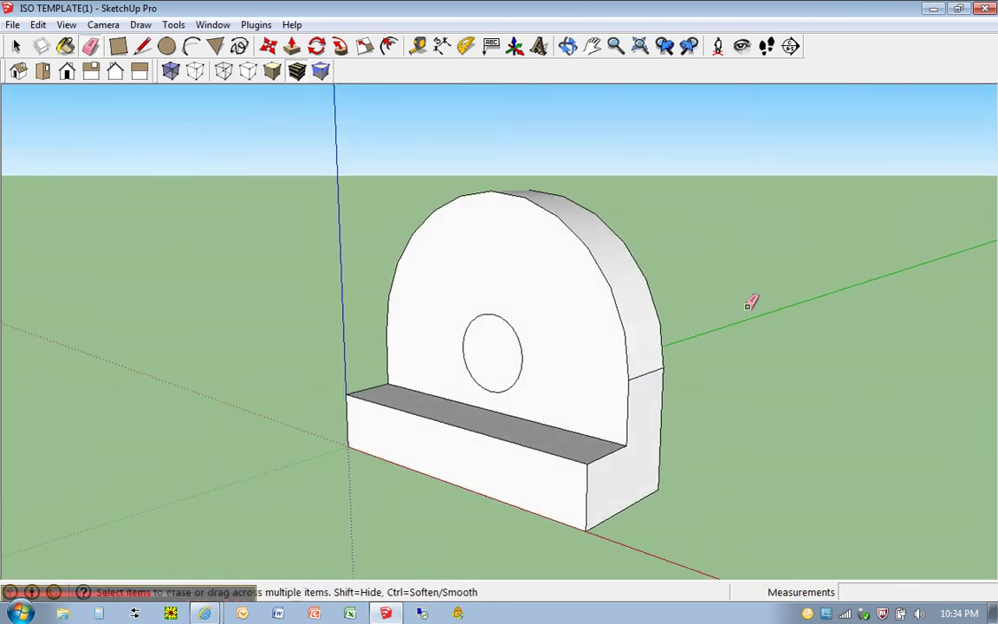
key(p)
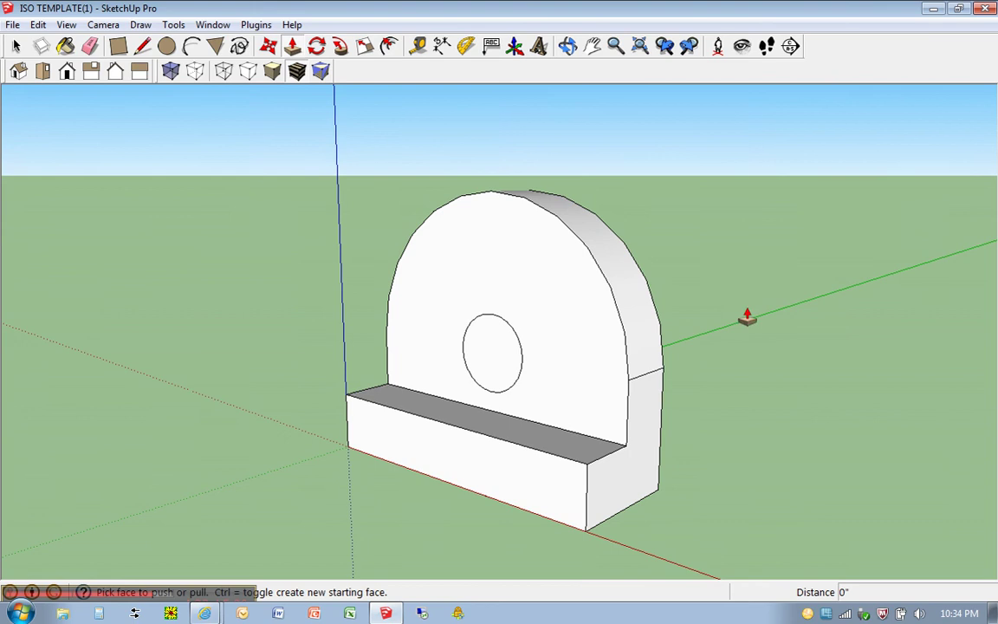
click(502, 362)
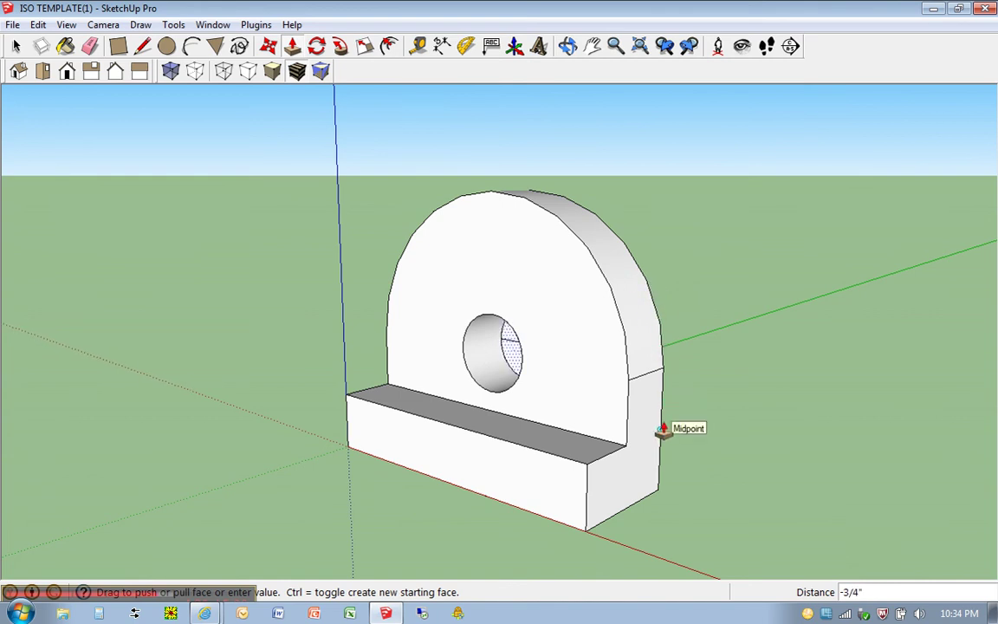
click(662, 431)
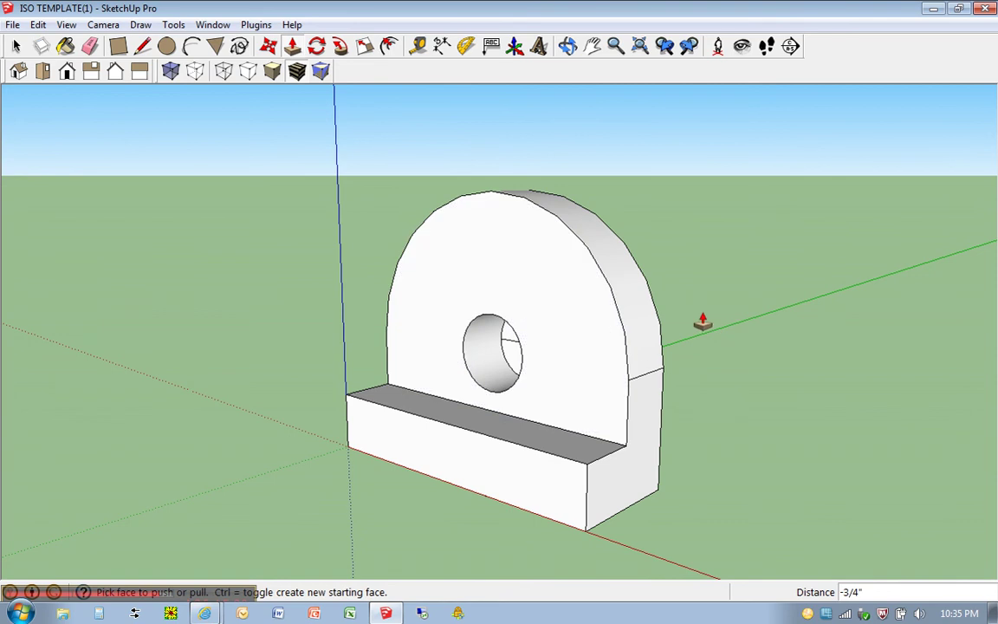
Erase the upper and lower half-circle faces covering the hole on the rear side of the upright.
middle_drag(702, 321, 210, 318)
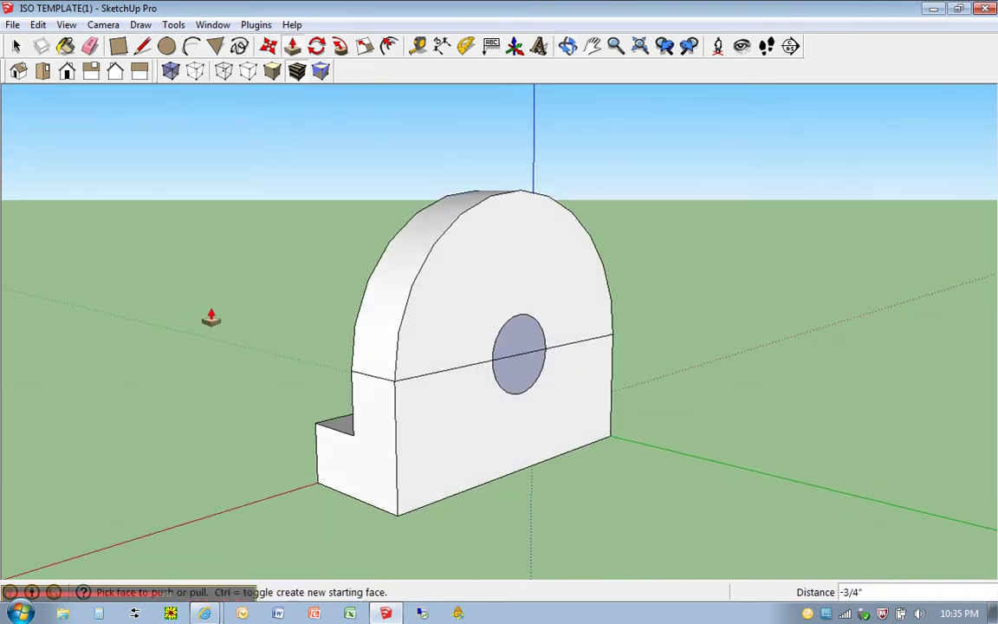
right_click(517, 339)
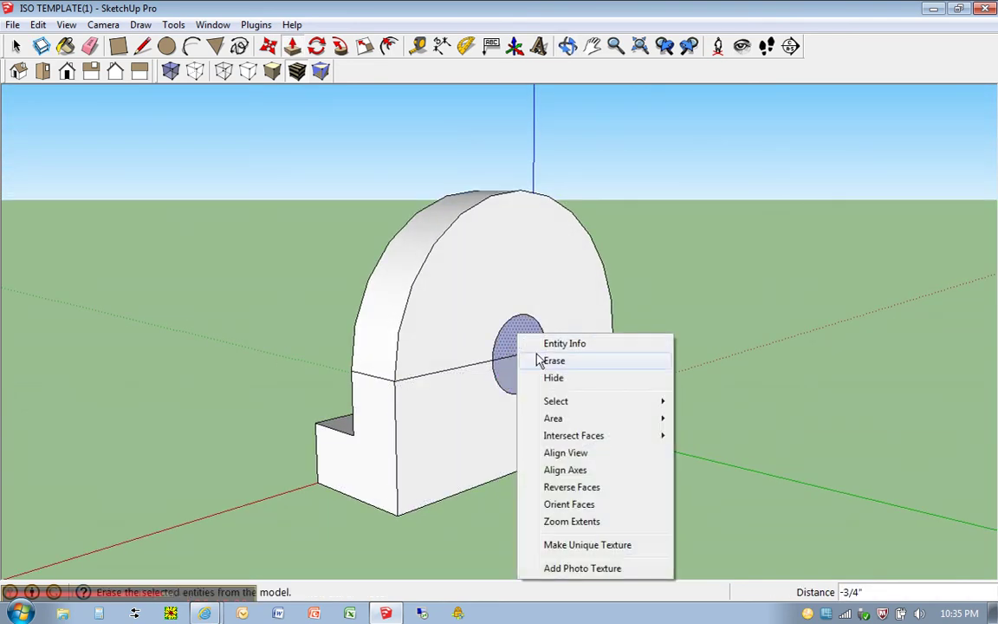
click(554, 360)
right_click(524, 370)
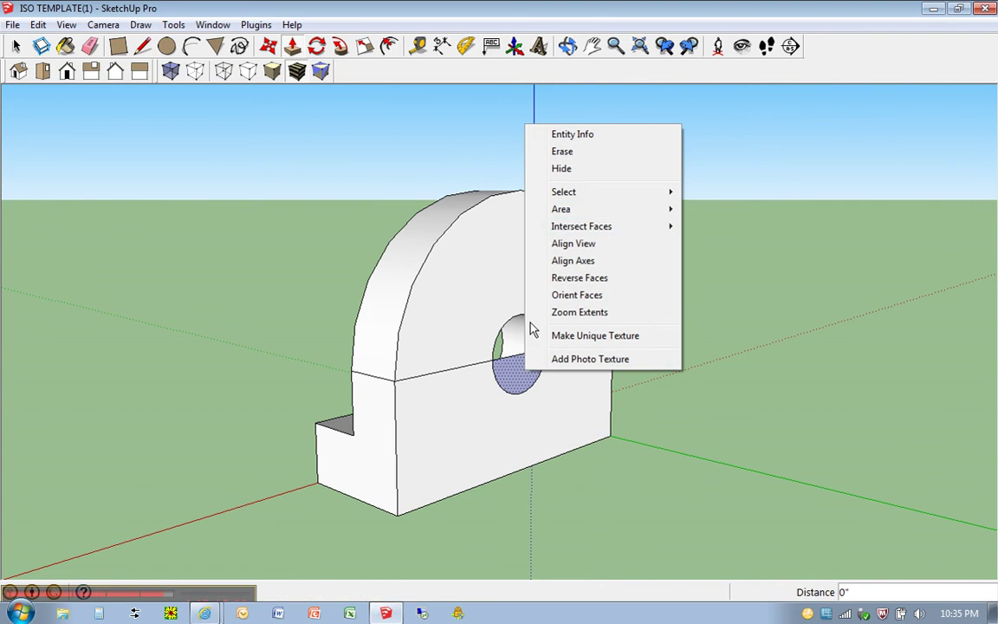
click(568, 151)
Try to erase the leftover edge segment crossing the hole's rear opening, and undo it.
key(p)
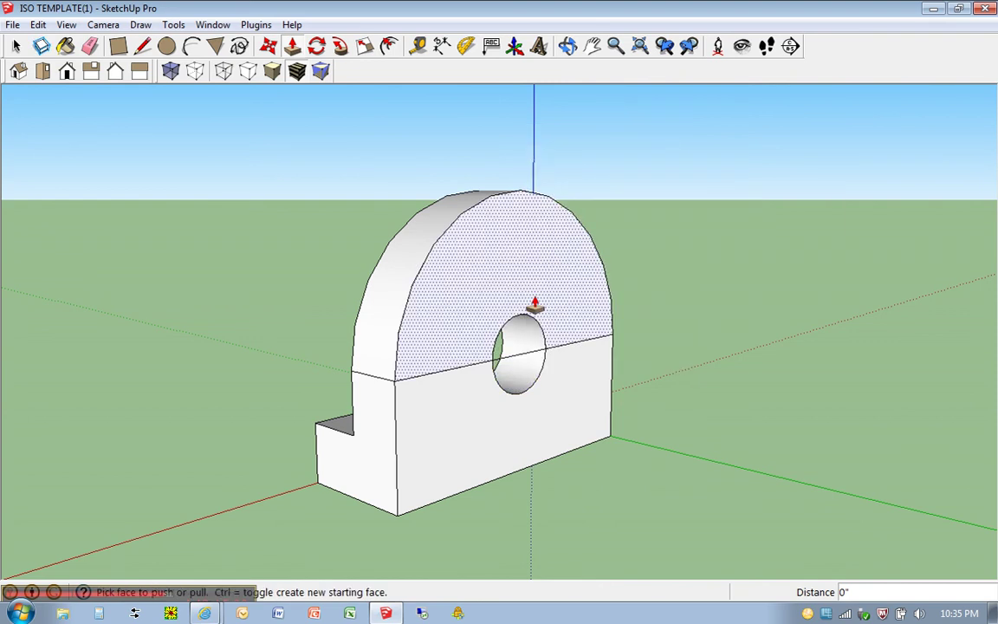
key(e)
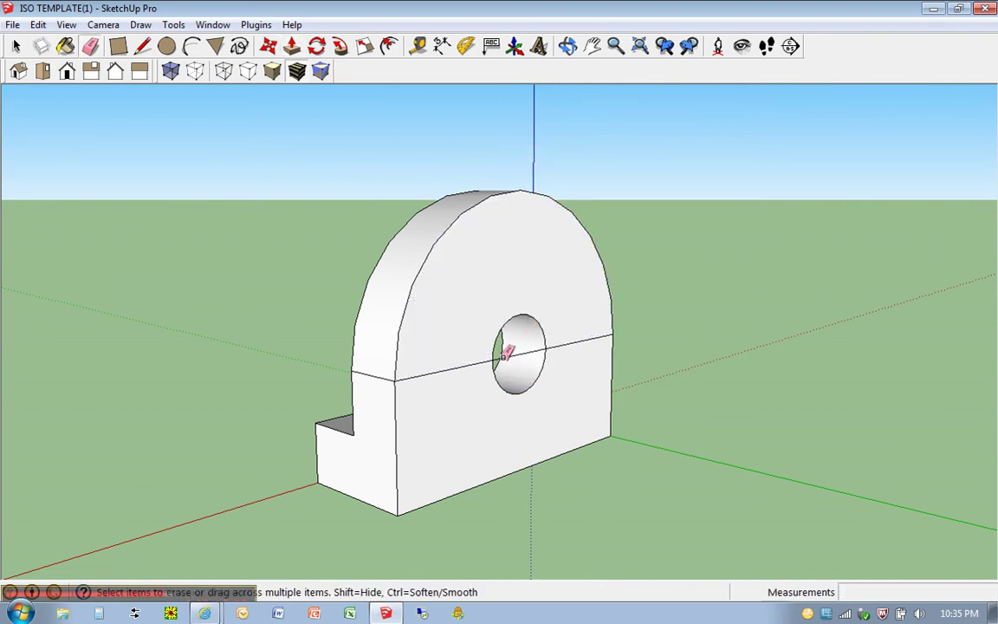
click(502, 356)
key(ctrl+z)
mouse_move(466, 352)
middle_down()
mouse_move(423, 387)
mouse_move(470, 363)
middle_up()
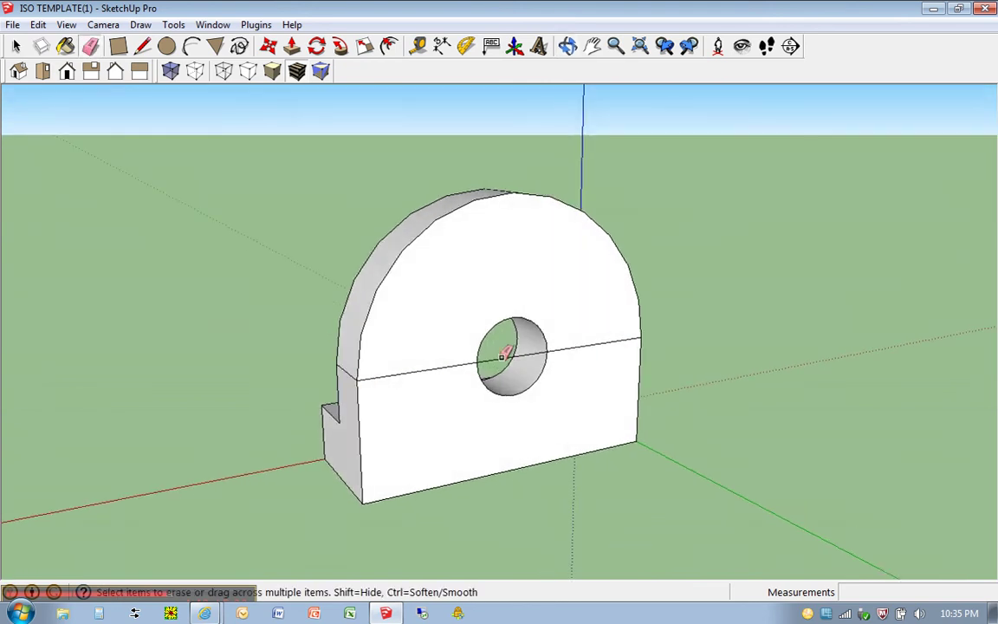
mouse_move(343, 348)
middle_down()
mouse_move(303, 363)
mouse_move(741, 366)
mouse_move(935, 349)
mouse_move(902, 386)
mouse_move(879, 383)
middle_up()
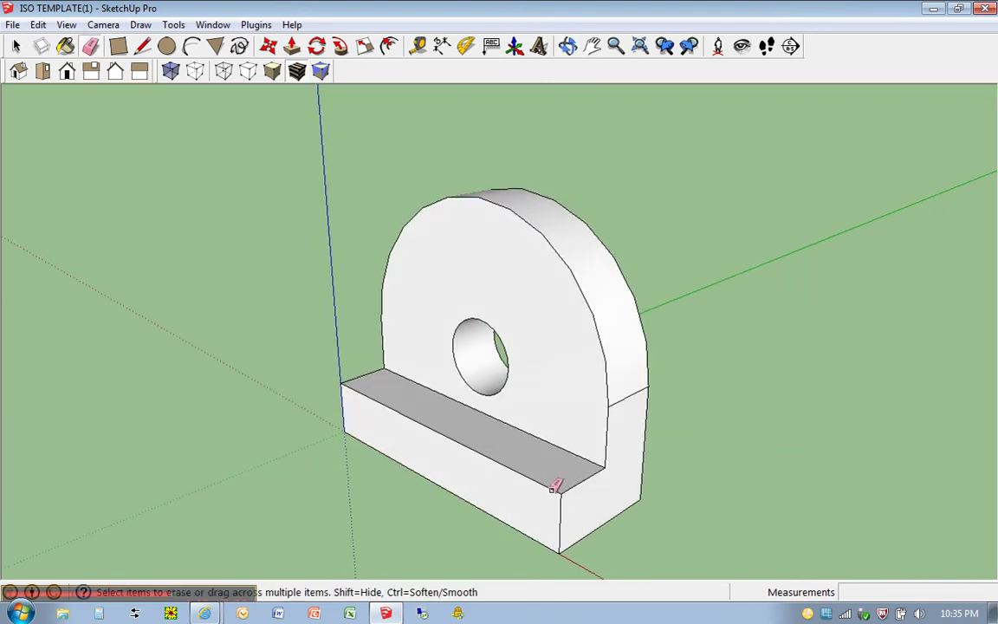
mouse_move(21, 613)
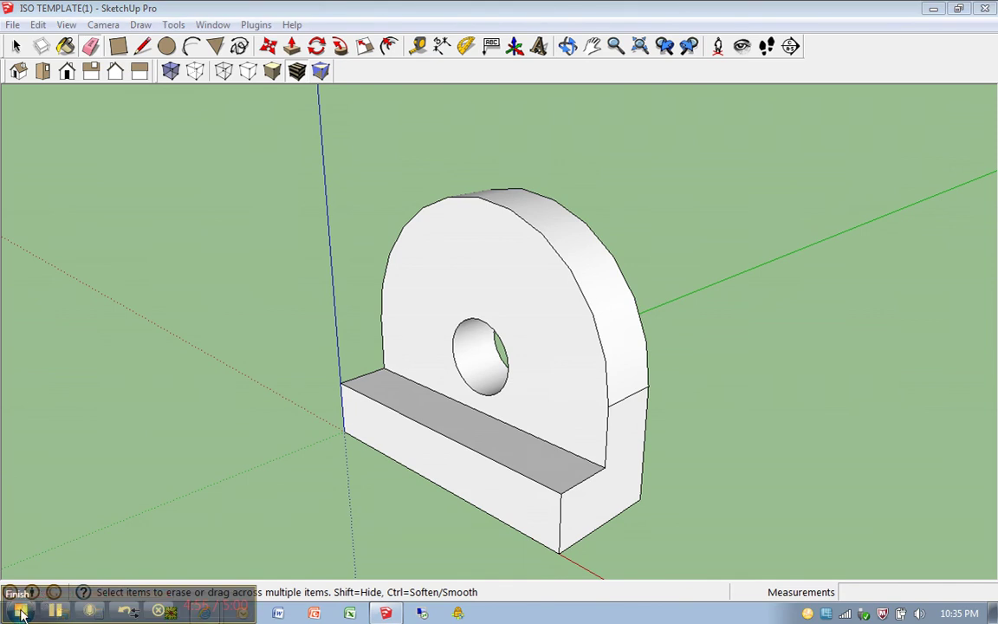